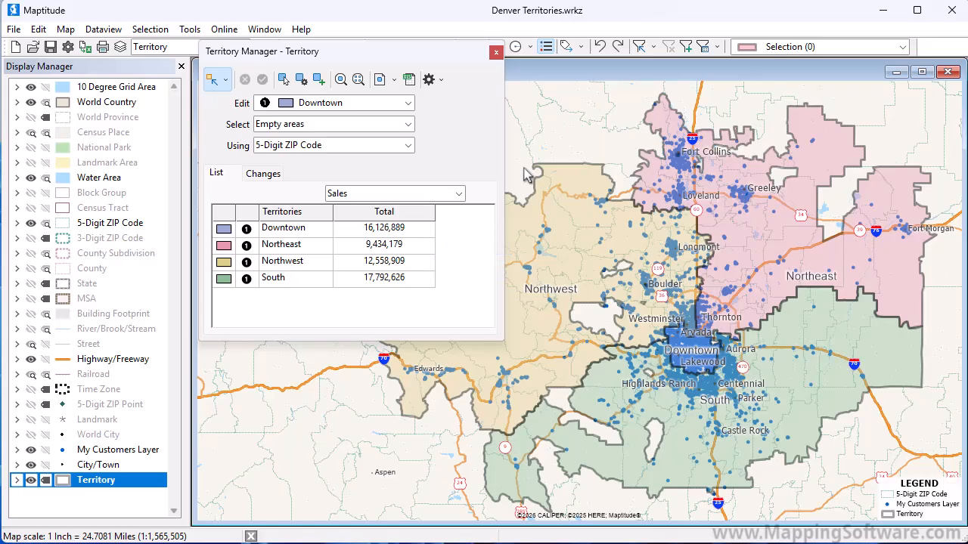
- Display the territories' Population totals and auto-assign the unassigned holes inside the territories
{"action": "left_click", "coordinate": [458, 193]}
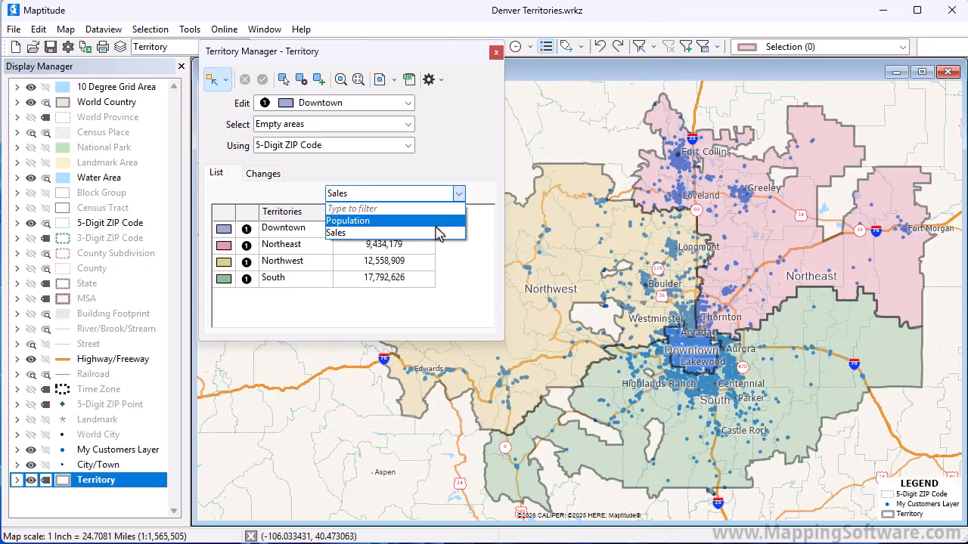
{"action": "left_click", "coordinate": [437, 219]}
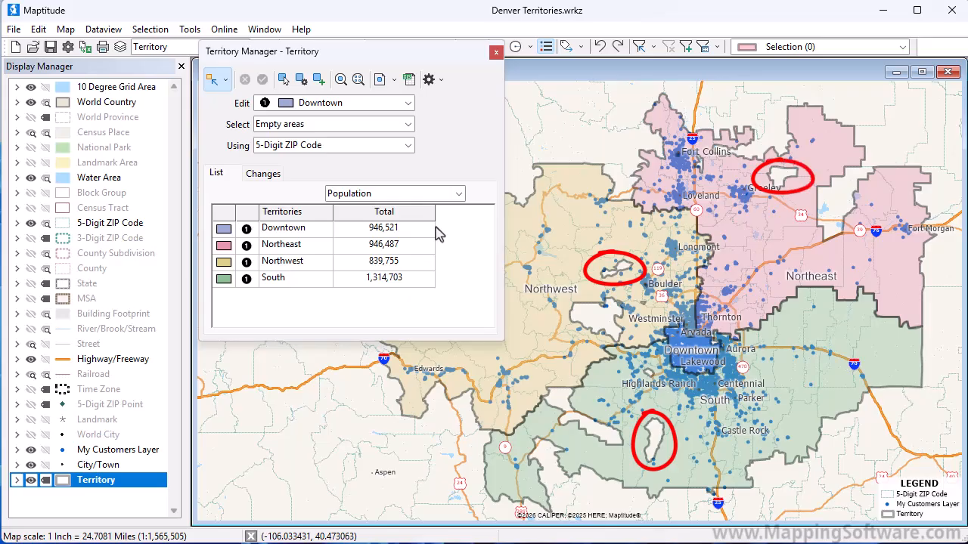
{"action": "left_click", "coordinate": [441, 80]}
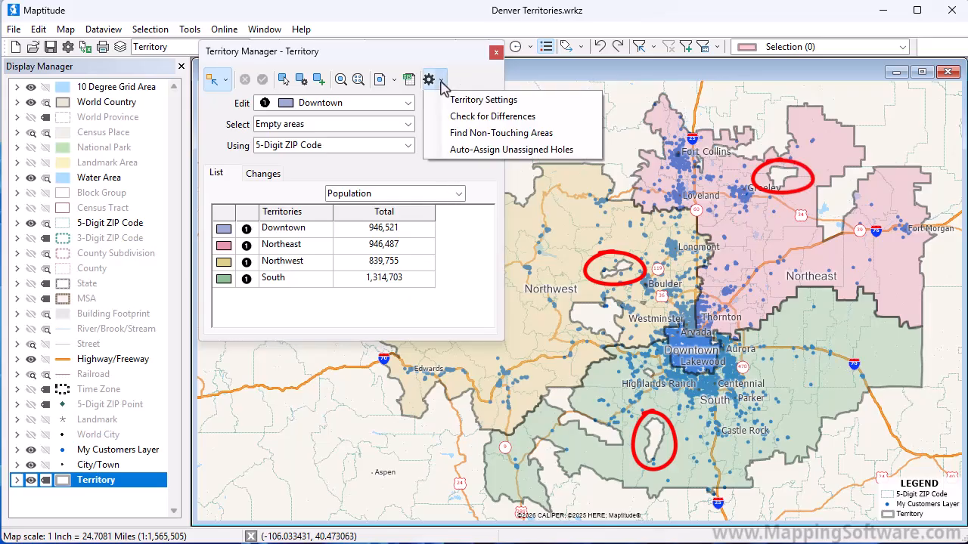
{"action": "left_click", "coordinate": [457, 150]}
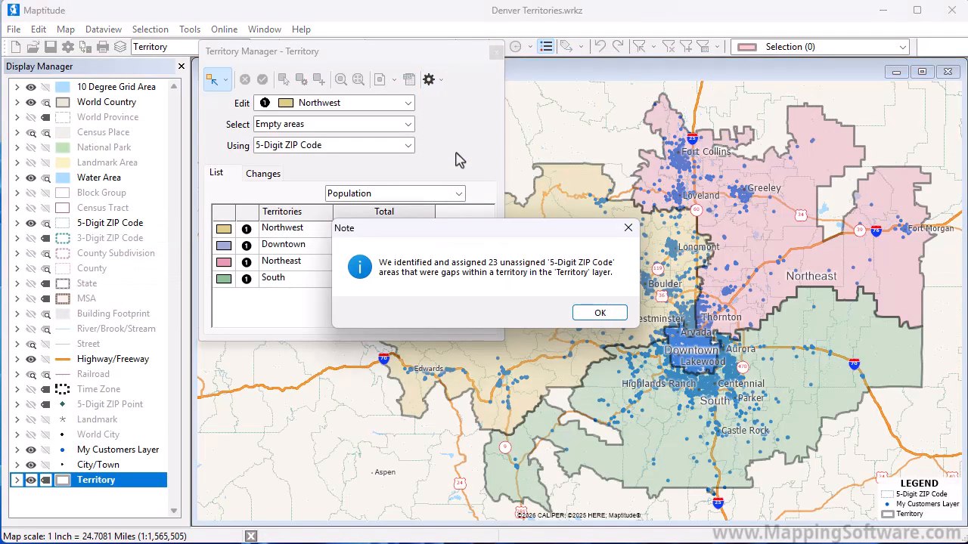
{"action": "left_click", "coordinate": [579, 316]}
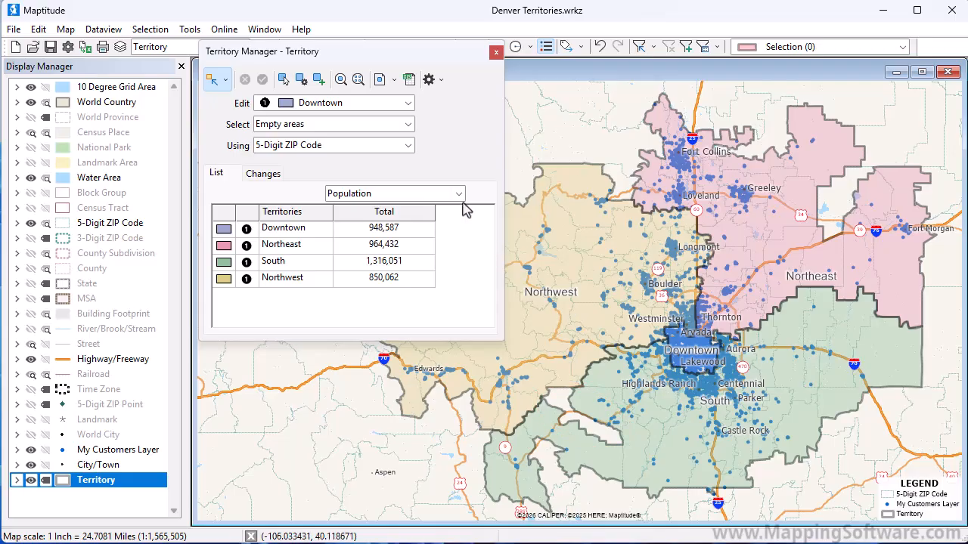
- Choose the South territory on the map for editing, add the empty ZIP Code area along its northwest edge by pointing, and save
{"action": "left_click", "coordinate": [408, 104]}
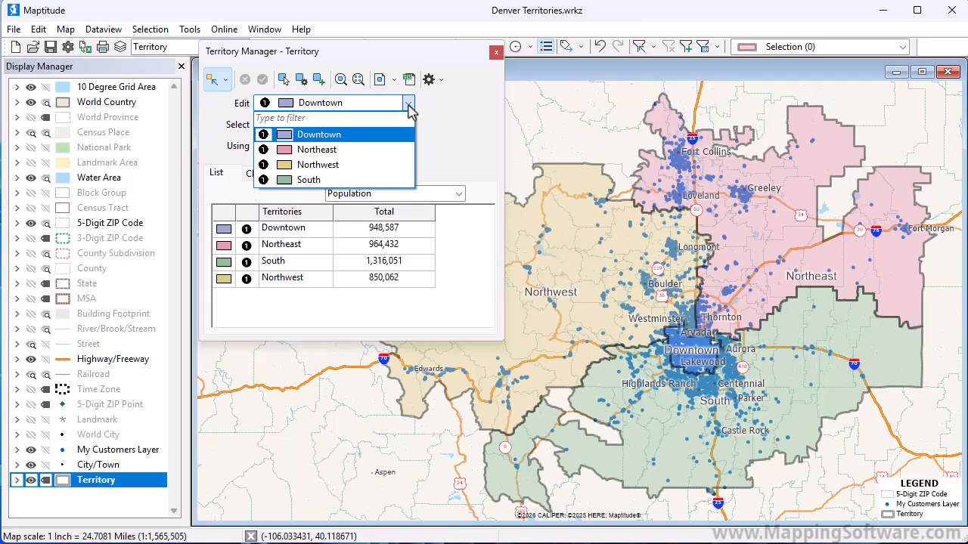
{"action": "left_click", "coordinate": [408, 106]}
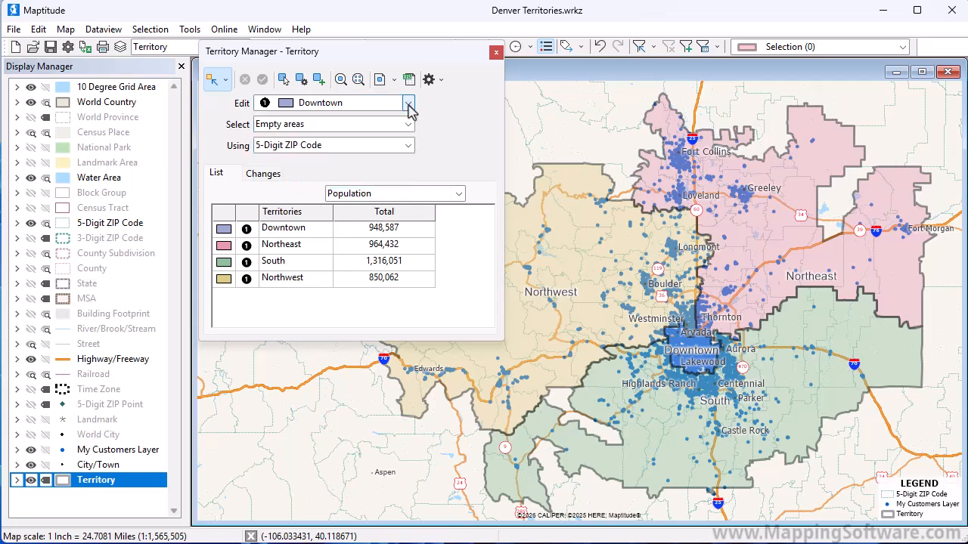
{"action": "left_click", "coordinate": [283, 80]}
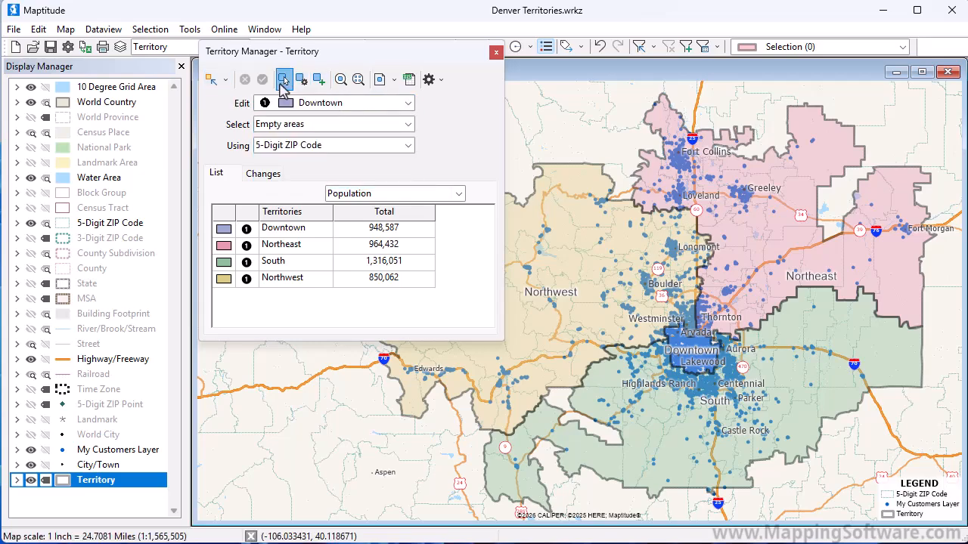
{"action": "left_click", "coordinate": [595, 398]}
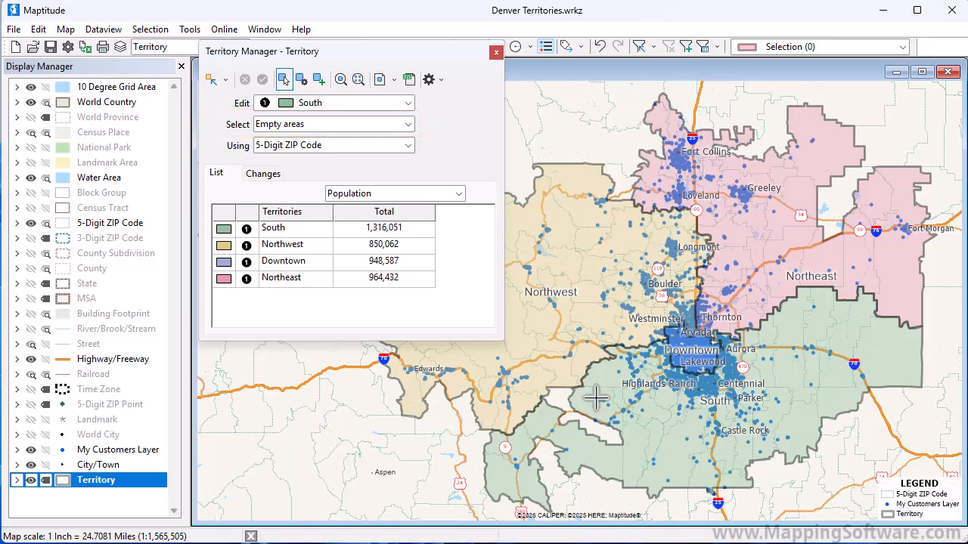
{"action": "left_click", "coordinate": [224, 80]}
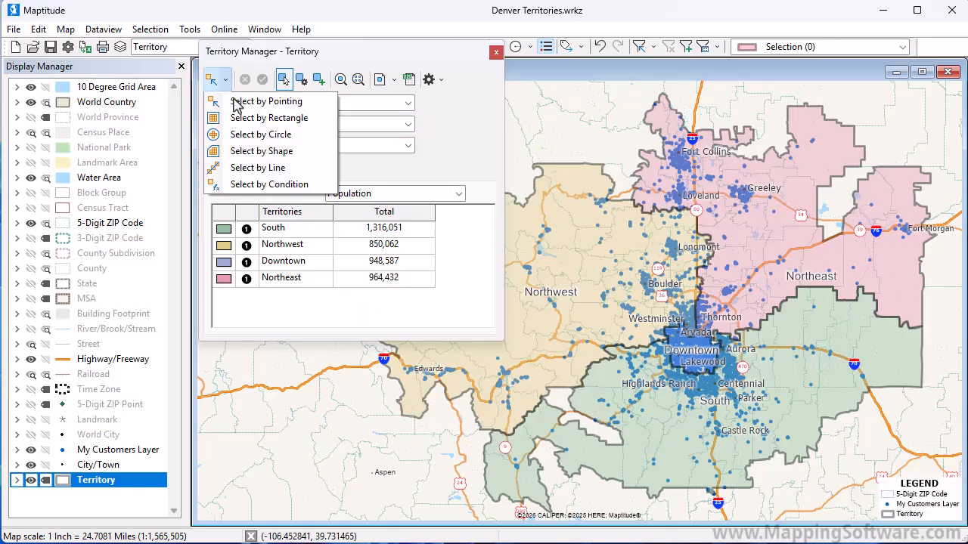
{"action": "left_click", "coordinate": [235, 101]}
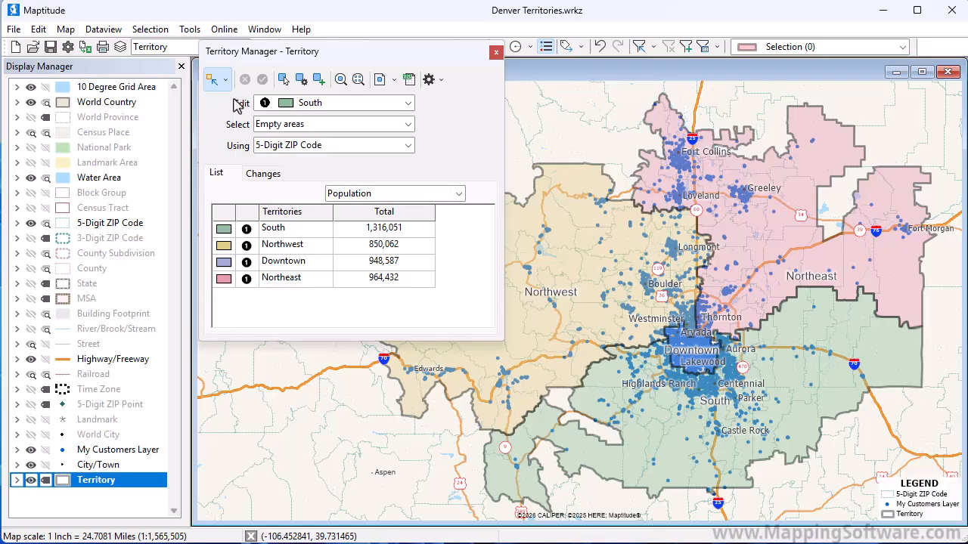
{"action": "left_click", "coordinate": [579, 423]}
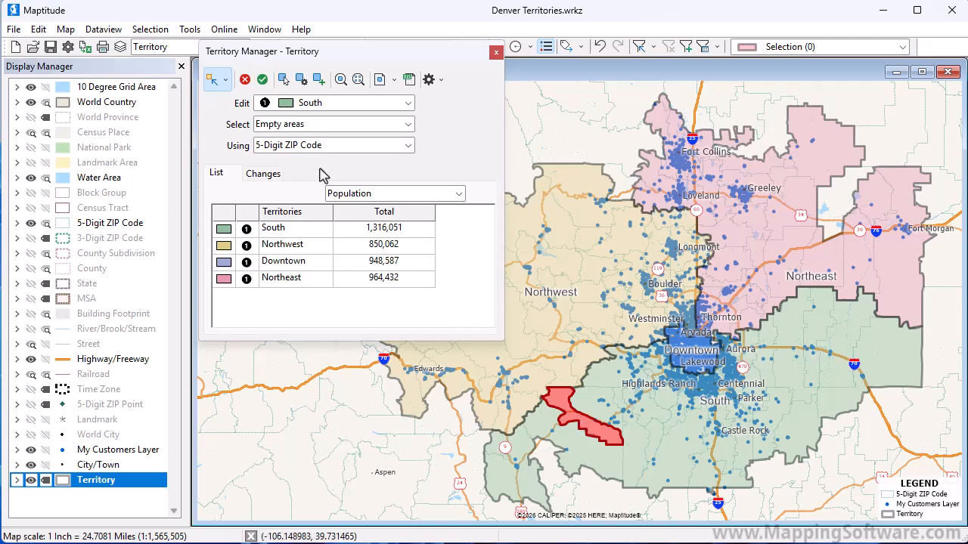
{"action": "left_click", "coordinate": [262, 79]}
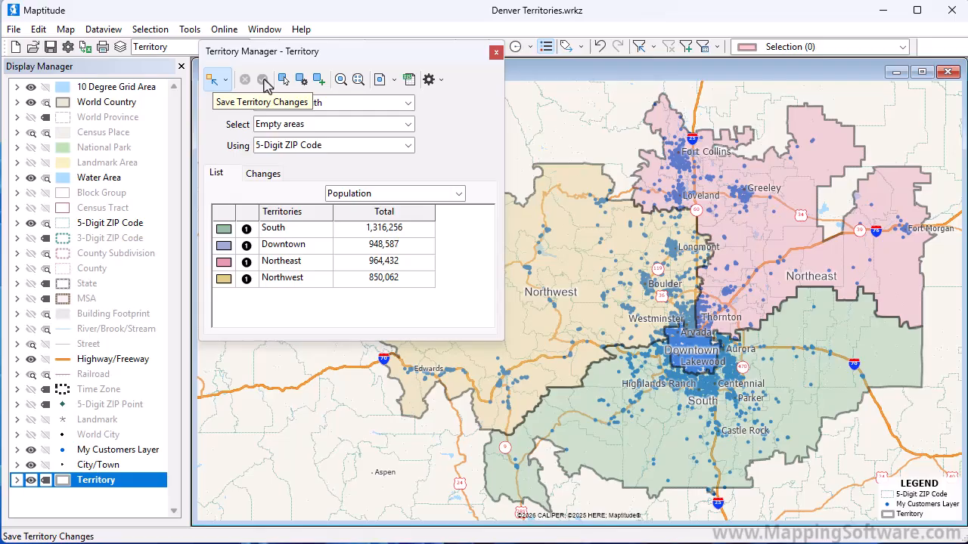
- Zoom to the Downtown territory, add the empty ZIP Code areas around it with a rectangle selection, and save
{"action": "left_click", "coordinate": [408, 103]}
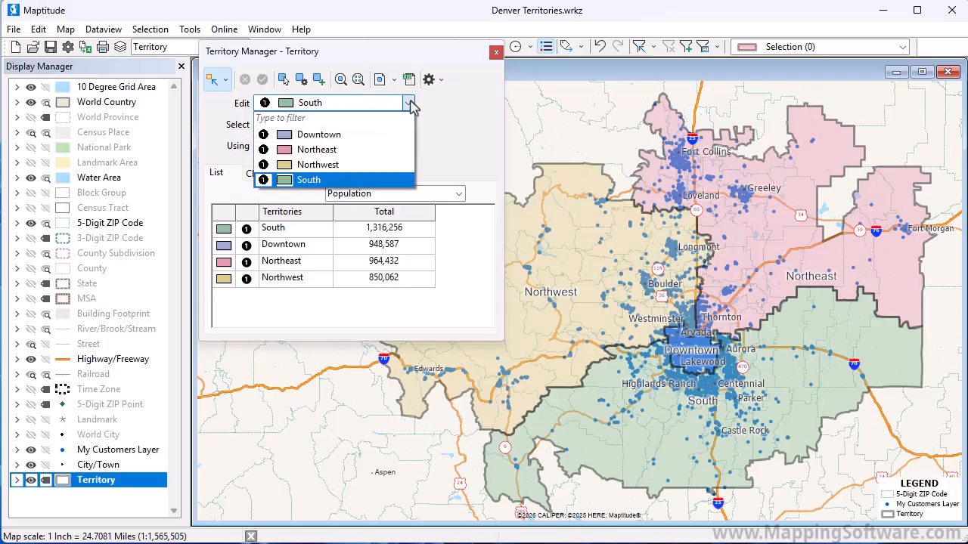
{"action": "left_click", "coordinate": [388, 135]}
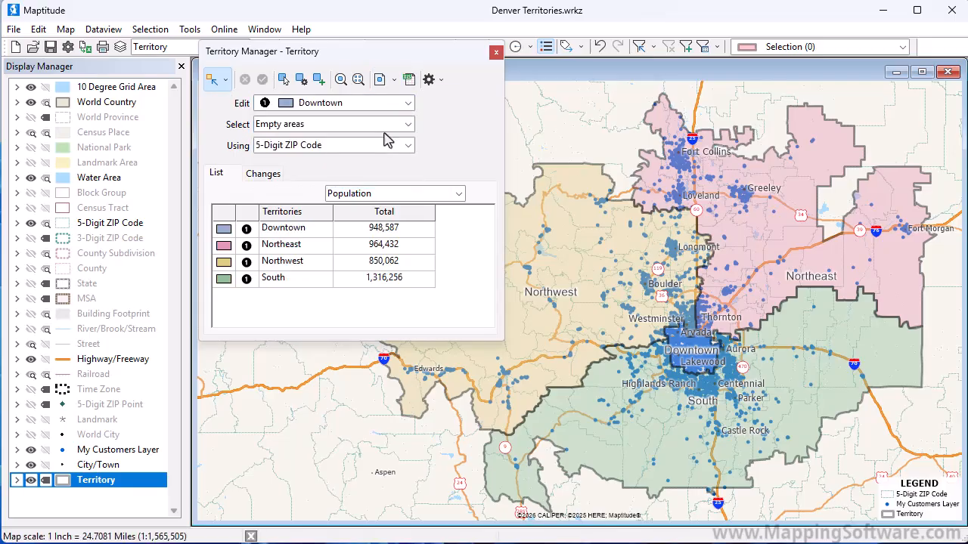
{"action": "left_click", "coordinate": [339, 80]}
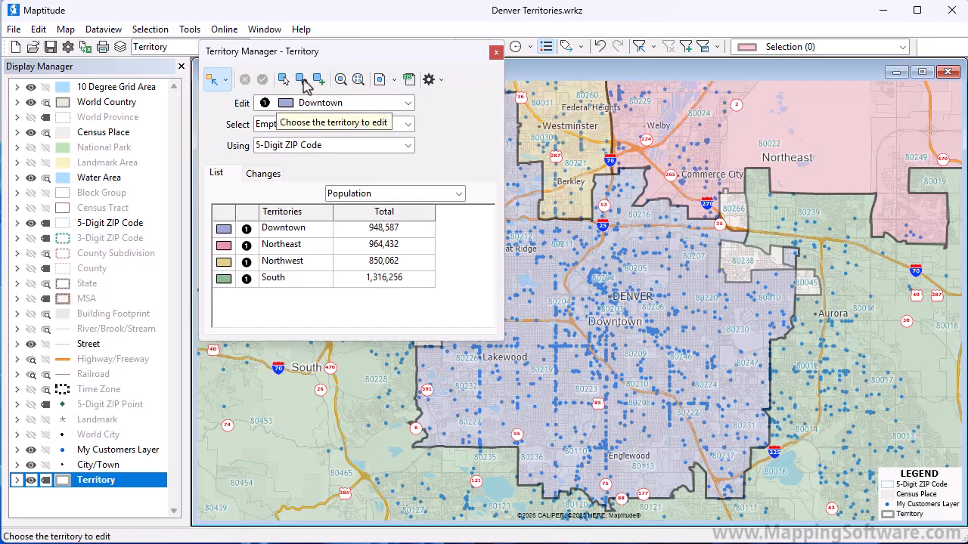
{"action": "left_click", "coordinate": [225, 81]}
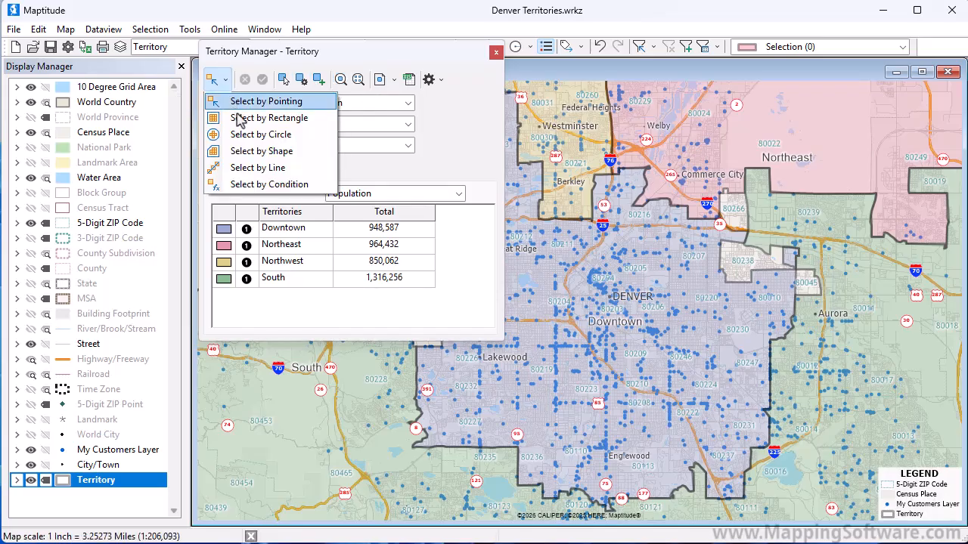
{"action": "left_click", "coordinate": [219, 118]}
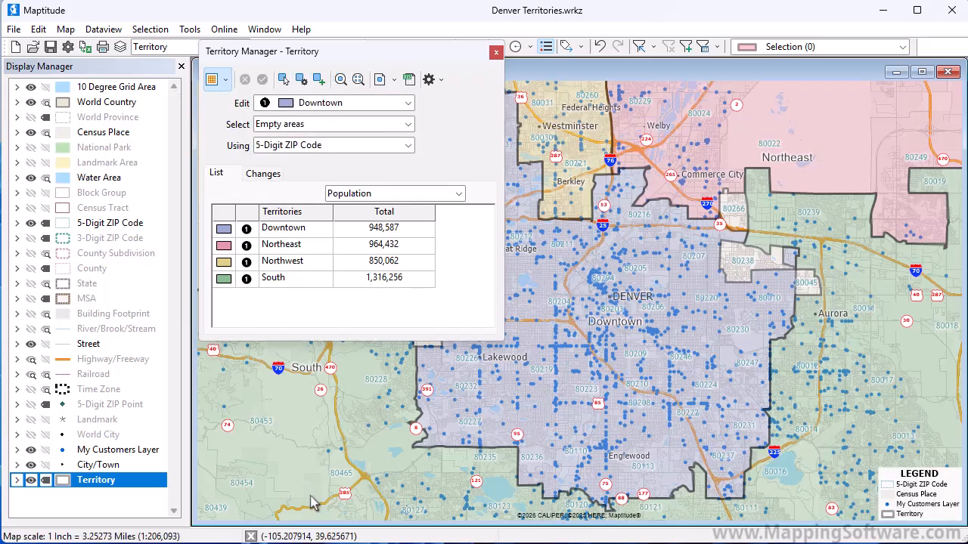
{"action": "left_click_drag", "start_coordinate": [314, 499], "coordinate": [846, 117]}
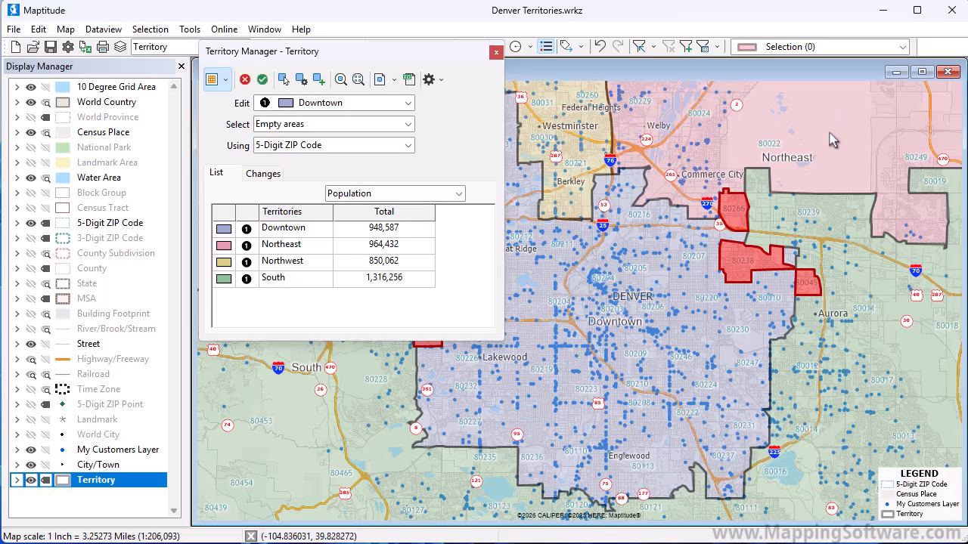
{"action": "left_click", "coordinate": [261, 80]}
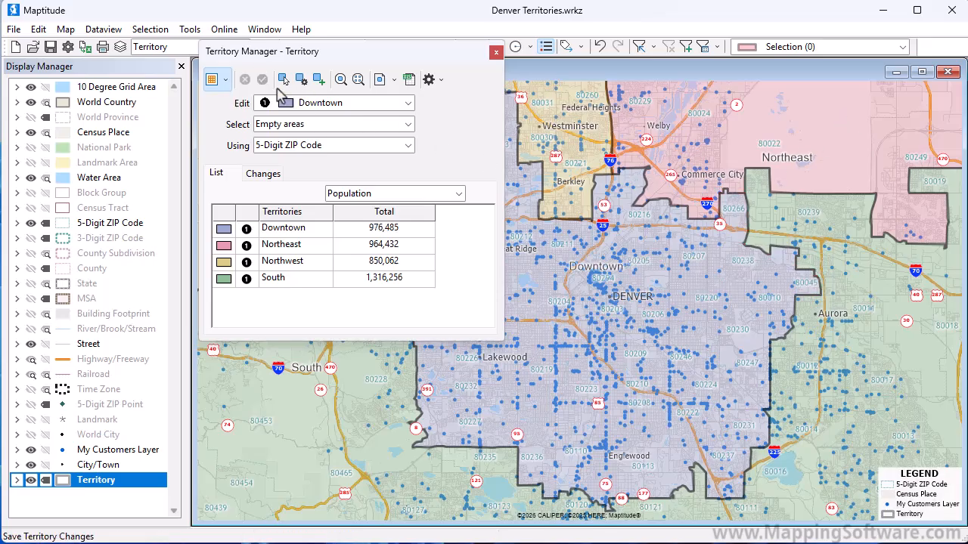
- Display the Sales totals and set up Northeast for editing with the option Any area and prevent overlaps
{"action": "left_click", "coordinate": [461, 194]}
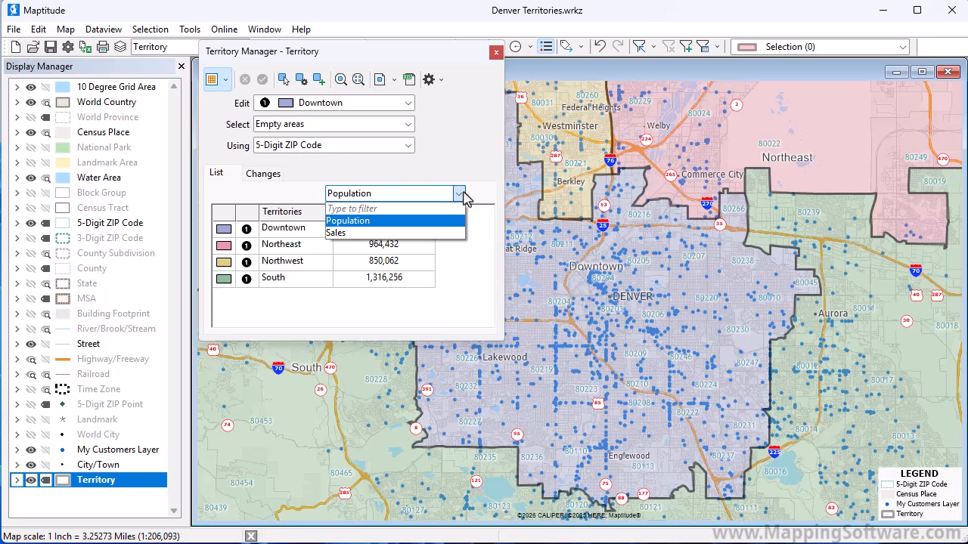
{"action": "left_click", "coordinate": [418, 233]}
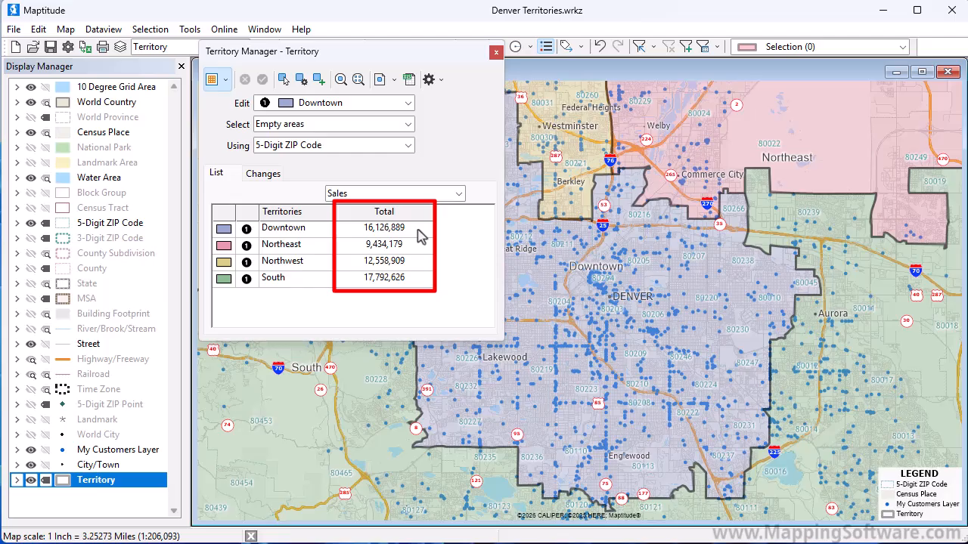
{"action": "left_click", "coordinate": [407, 103]}
{"action": "left_click", "coordinate": [386, 150]}
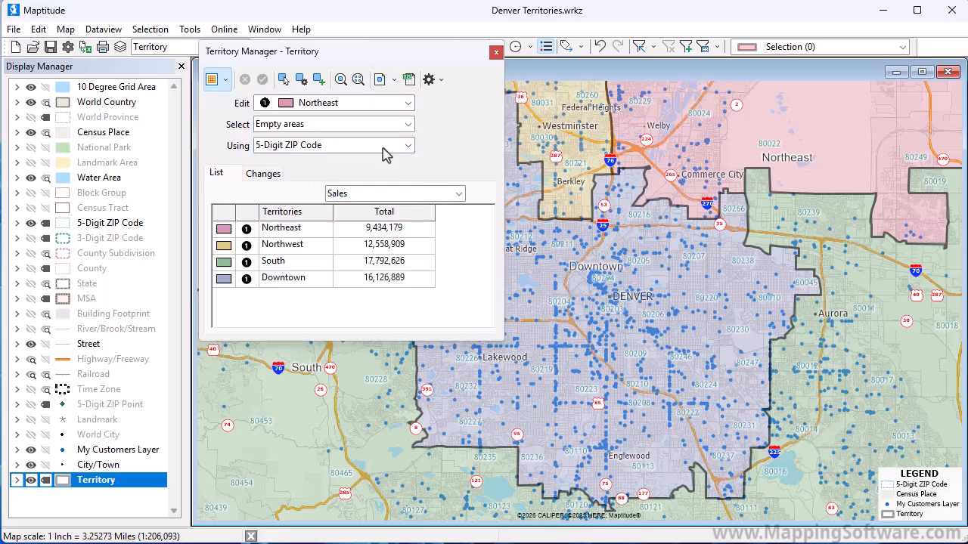
{"action": "left_click", "coordinate": [407, 125]}
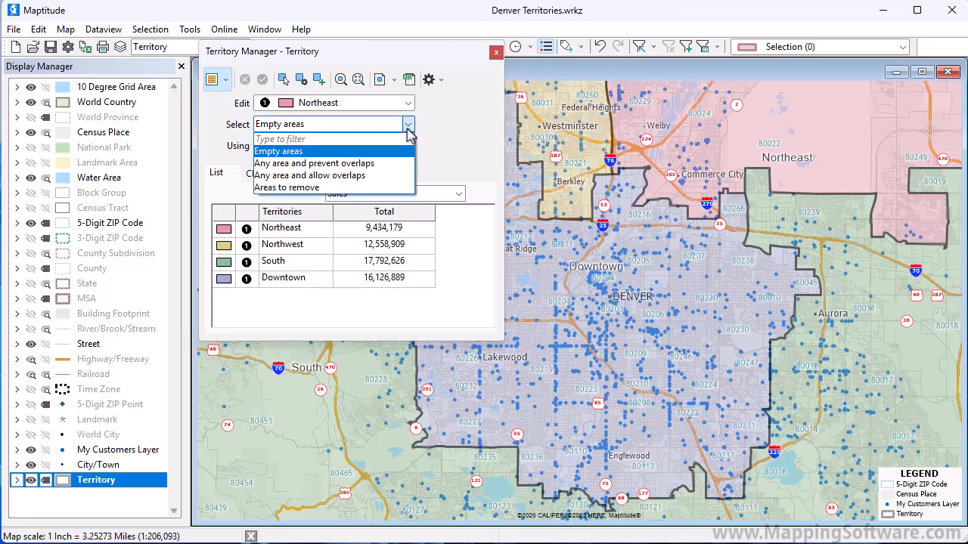
{"action": "left_click", "coordinate": [390, 165]}
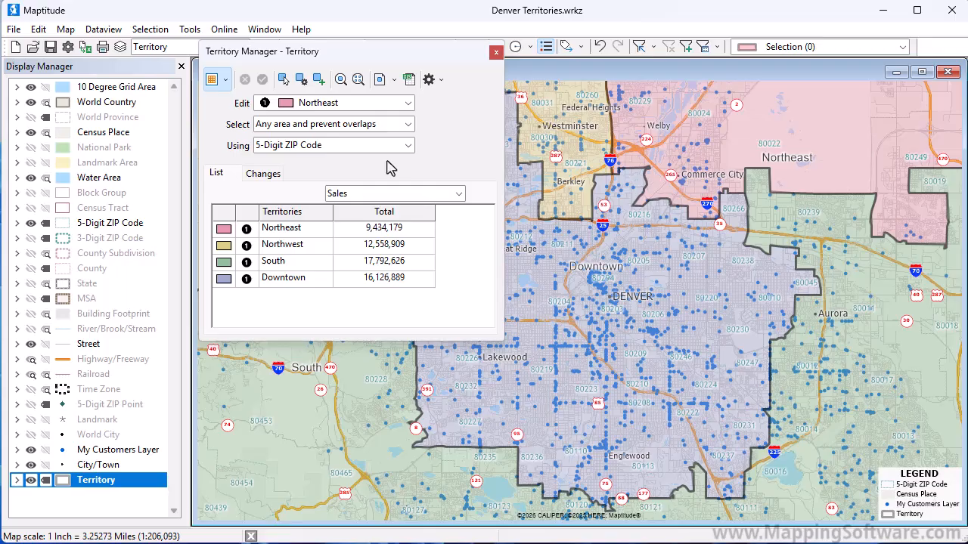
- Show the territory change figures and select ZIP Code 80216 from Downtown by pointing, adding it to Northeast
{"action": "left_click", "coordinate": [278, 176]}
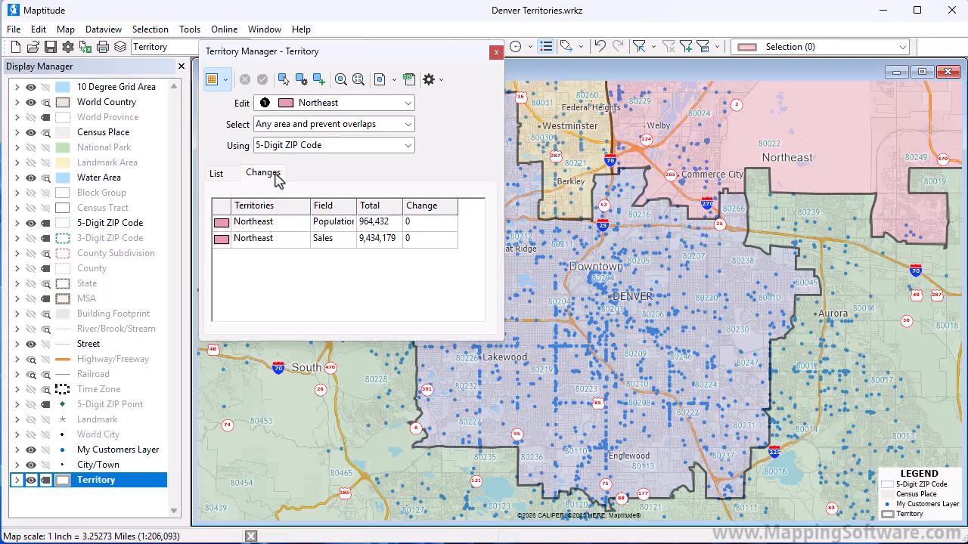
{"action": "left_click", "coordinate": [230, 80]}
{"action": "left_click", "coordinate": [227, 102]}
{"action": "left_click", "coordinate": [617, 195]}
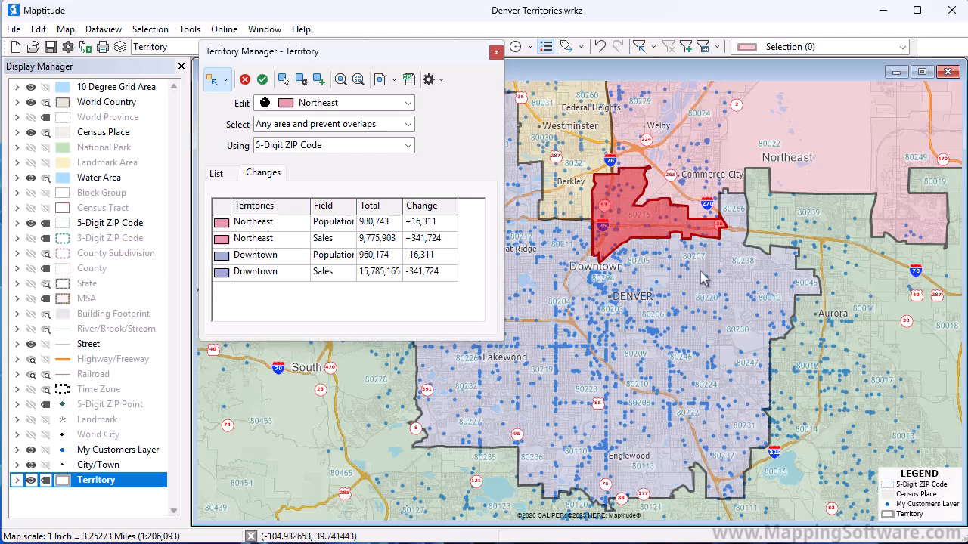
- Extend Northeast with the Downtown and South ZIP Code areas around eastern Denver, Aurora and Bennett, and save the changes
{"action": "scroll", "coordinate": [700, 272], "scroll_direction": "down", "scroll_amount": 2}
{"action": "scroll", "coordinate": [712, 284], "scroll_direction": "down", "scroll_amount": 2}
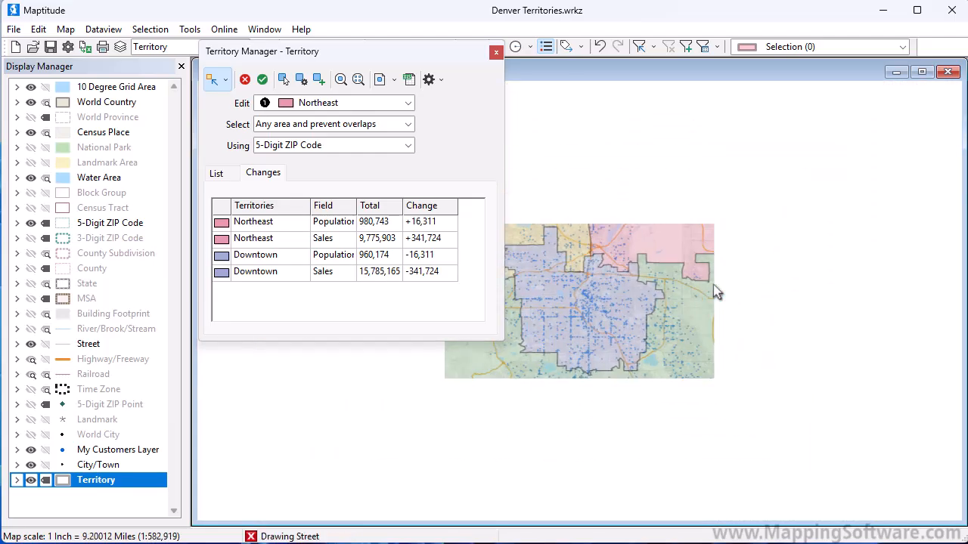
{"action": "scroll", "coordinate": [713, 284], "scroll_direction": "down", "scroll_amount": 1}
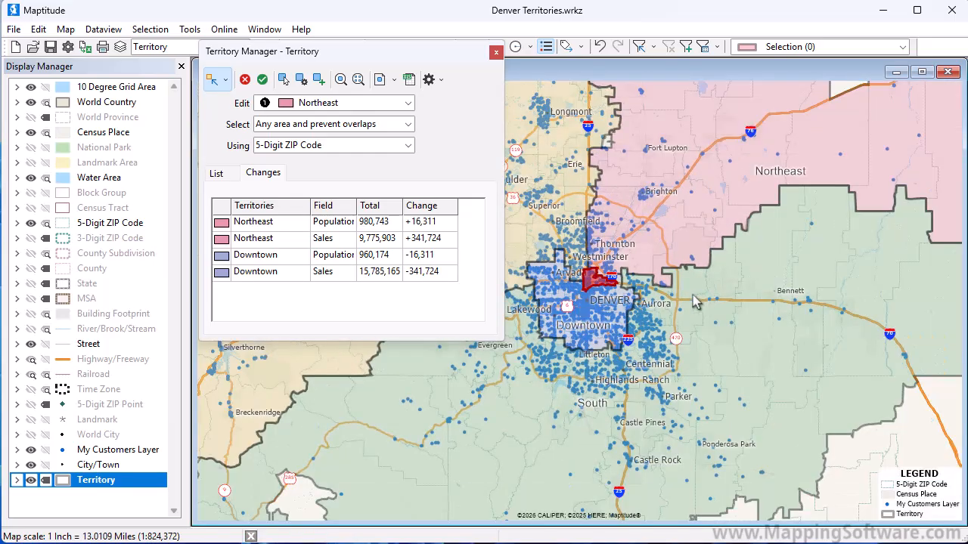
{"action": "left_click", "coordinate": [620, 287]}
{"action": "left_click_drag", "start_coordinate": [620, 287], "coordinate": [861, 274]}
{"action": "mouse_move", "coordinate": [905, 292]}
{"action": "left_mouse_down"}
{"action": "mouse_move", "coordinate": [695, 318]}
{"action": "mouse_move", "coordinate": [617, 289]}
{"action": "mouse_move", "coordinate": [624, 314]}
{"action": "mouse_move", "coordinate": [650, 331]}
{"action": "mouse_move", "coordinate": [644, 317]}
{"action": "mouse_move", "coordinate": [605, 302]}
{"action": "left_mouse_up"}
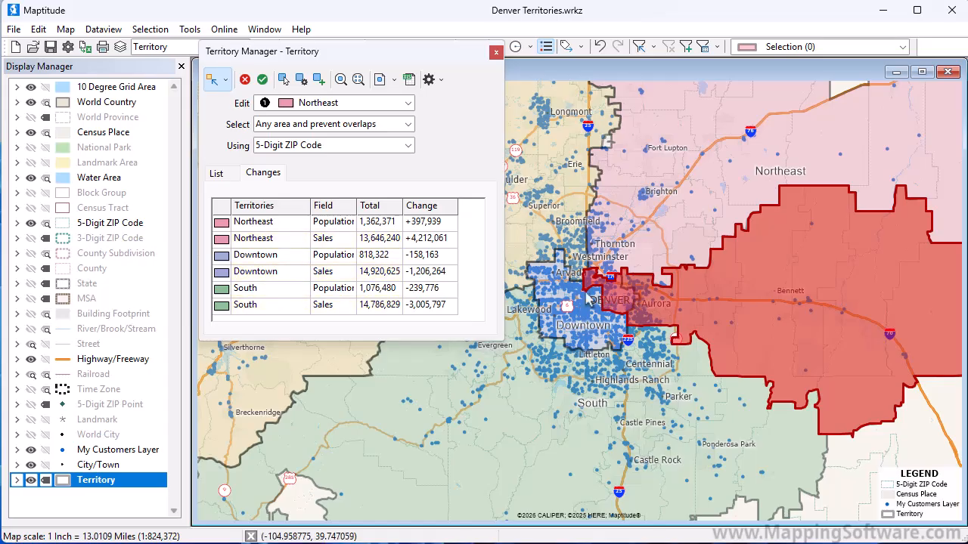
{"action": "left_click", "coordinate": [262, 80]}
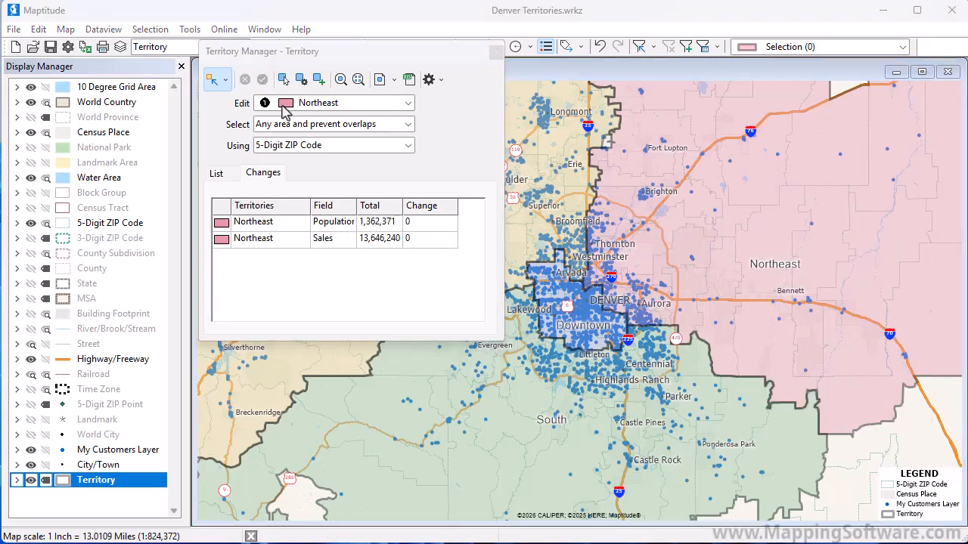
- Review the Sales totals of all territories and run a check for non-touching areas
{"action": "left_click", "coordinate": [217, 174]}
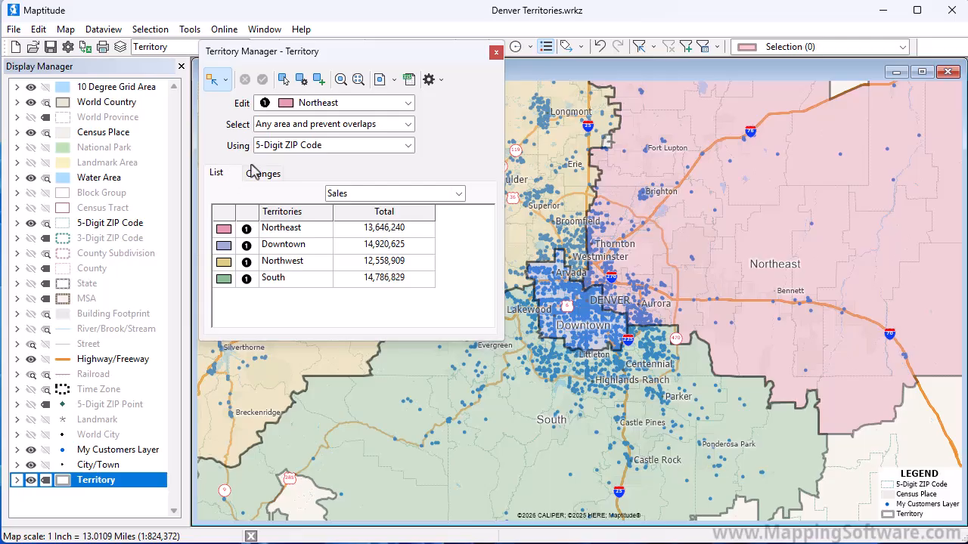
{"action": "left_click", "coordinate": [441, 81]}
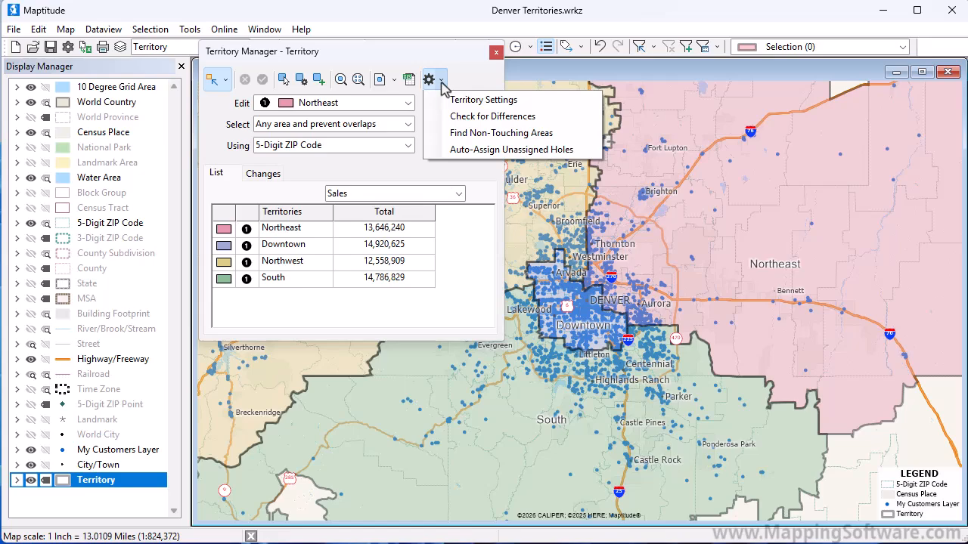
{"action": "left_click", "coordinate": [462, 136]}
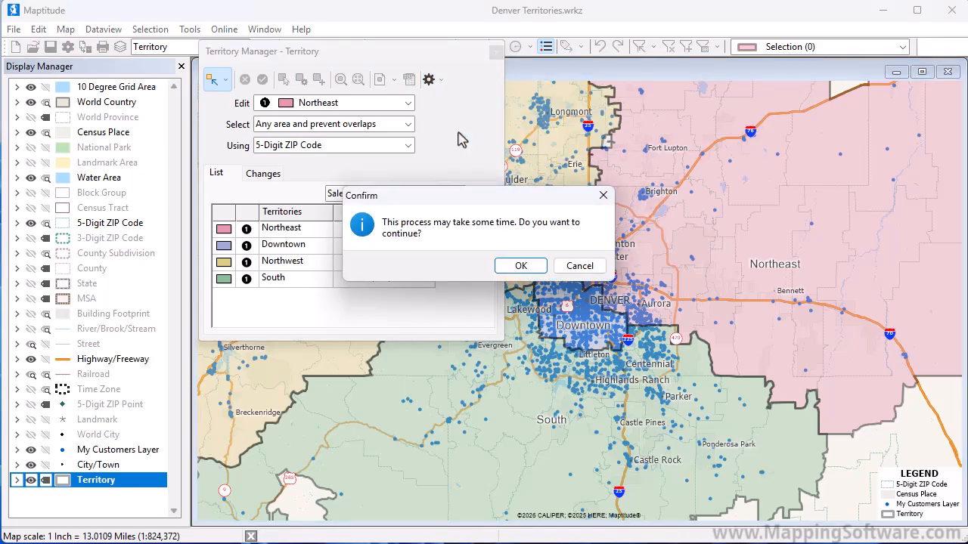
{"action": "left_click", "coordinate": [519, 268]}
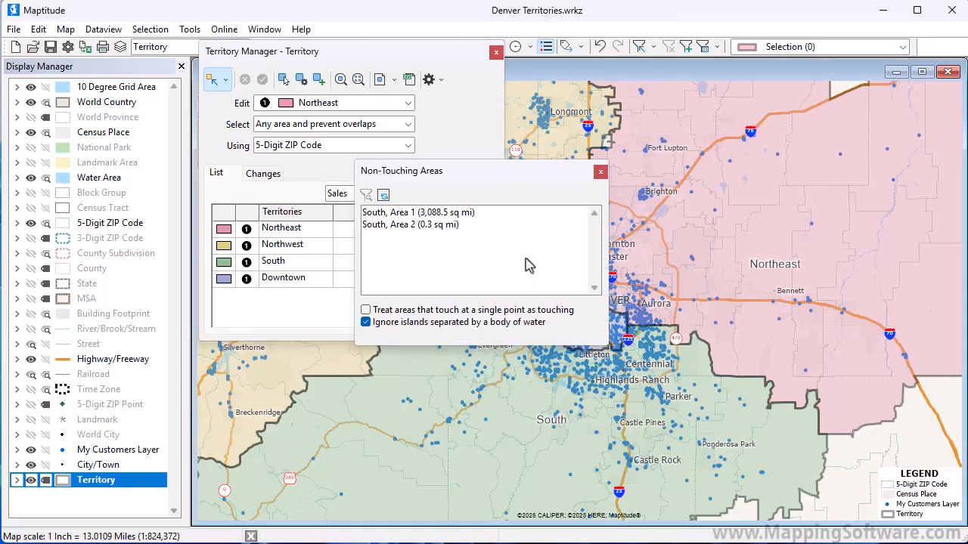
- Zoom the map to the detached South, Area 2 from the non-touching areas list and close the list
{"action": "left_click", "coordinate": [473, 239]}
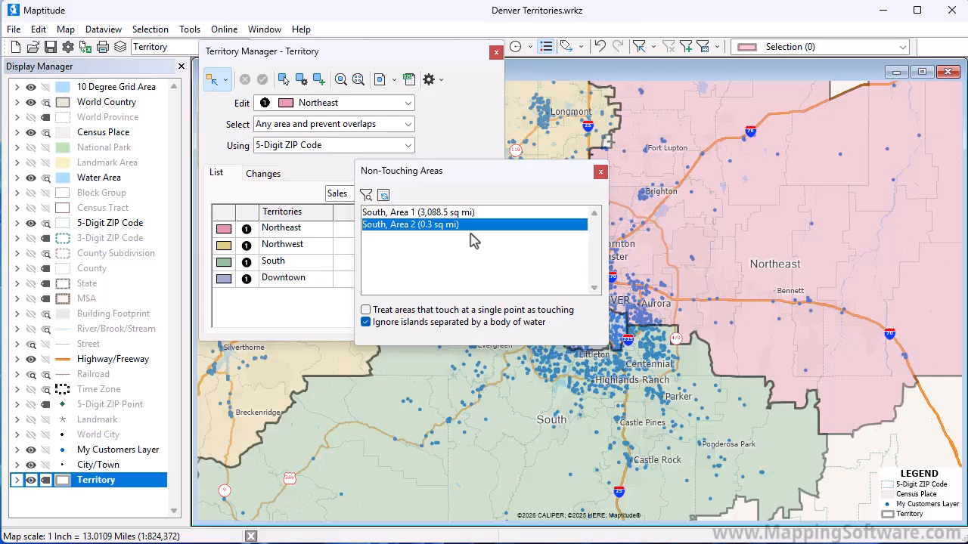
{"action": "left_click", "coordinate": [366, 195]}
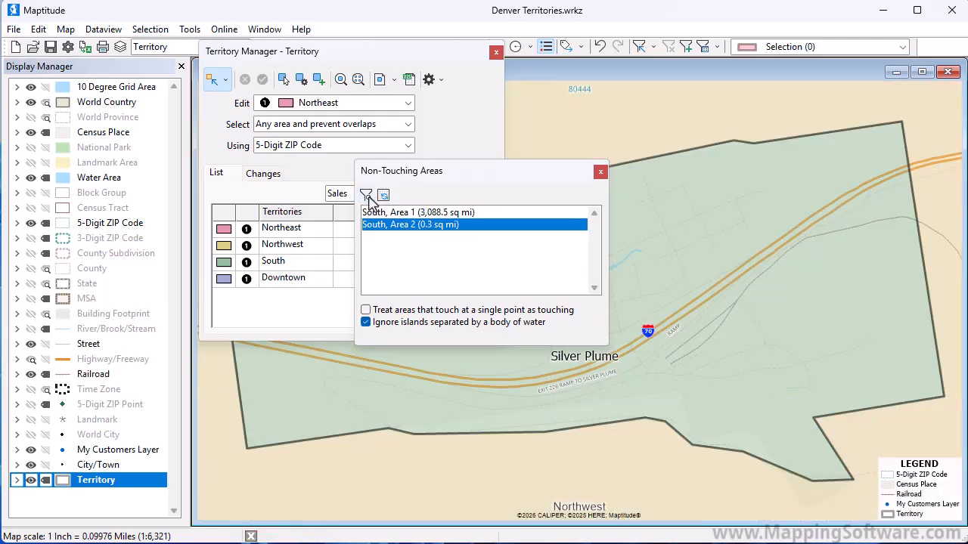
{"action": "left_click", "coordinate": [601, 172]}
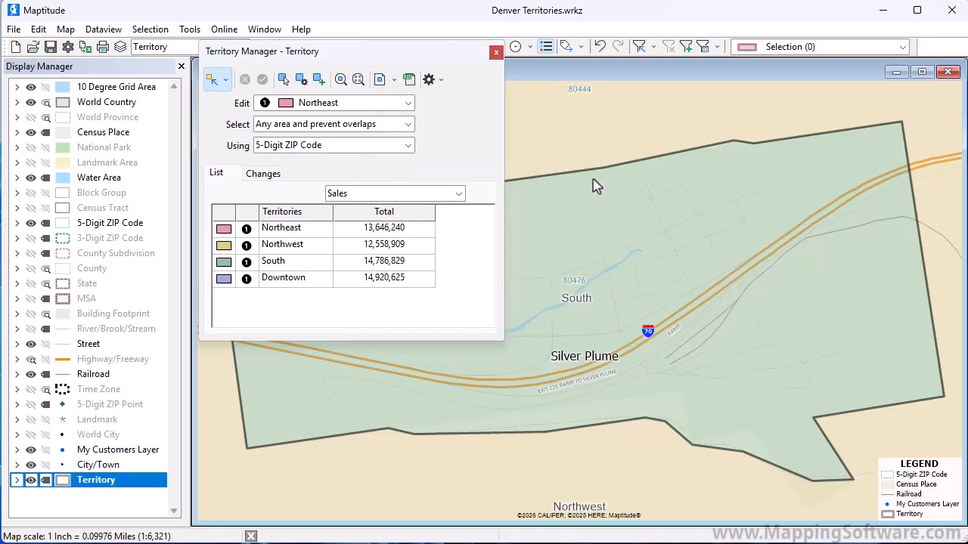
- Reassign ZIP Code 80476 around Silver Plume from South to the Northwest territory and save the change
{"action": "left_click", "coordinate": [408, 103]}
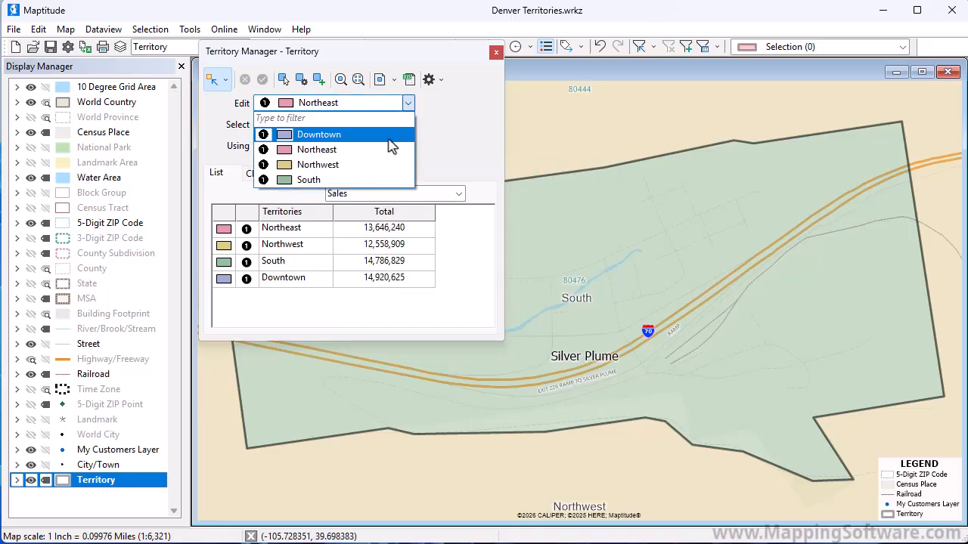
{"action": "left_click", "coordinate": [384, 165]}
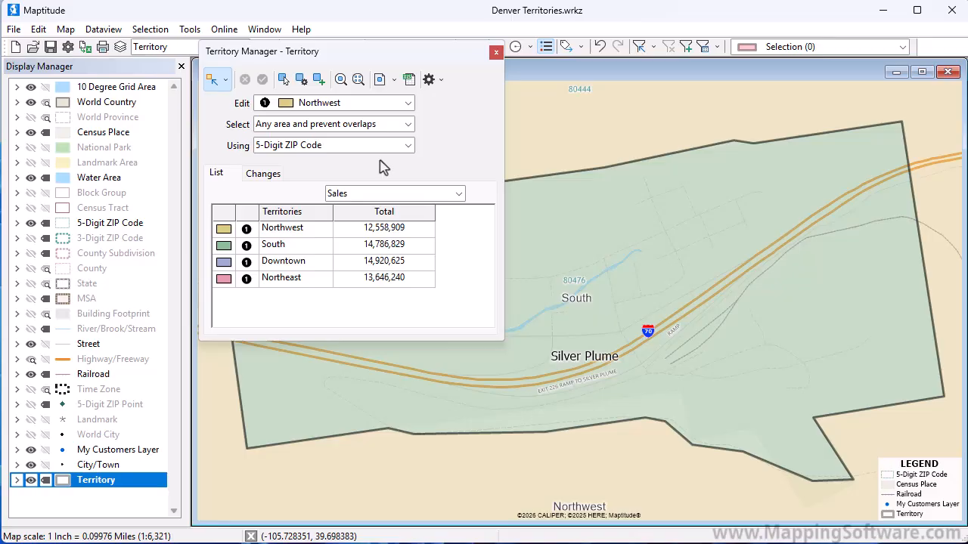
{"action": "left_click", "coordinate": [540, 216]}
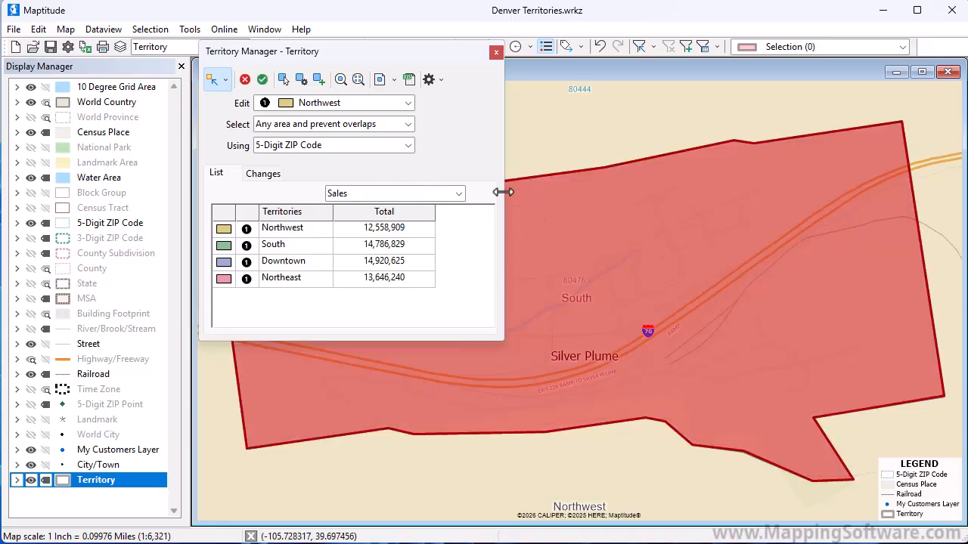
{"action": "left_click", "coordinate": [262, 80]}
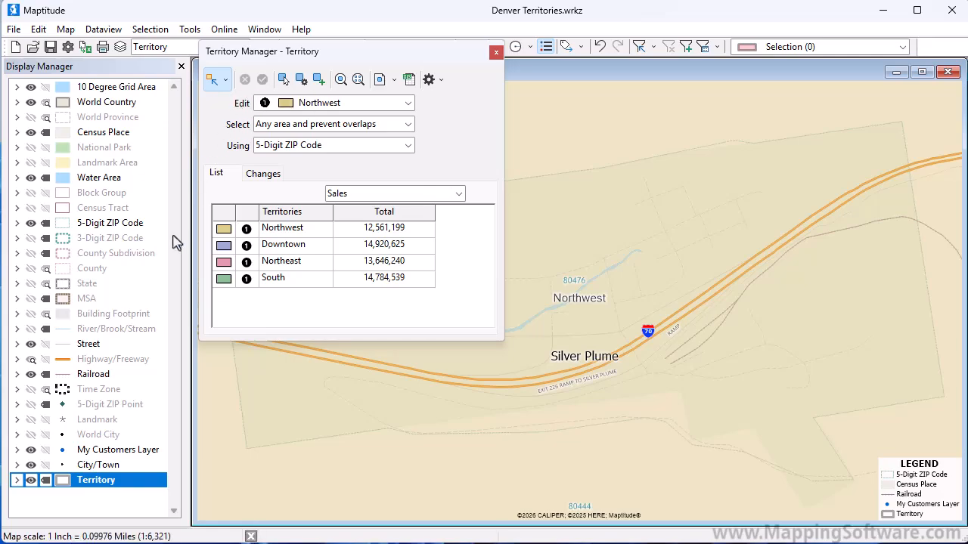
- Make My Customers Layer the working layer and check the record of the customer point in Silver Plume
{"action": "right_click", "coordinate": [98, 454]}
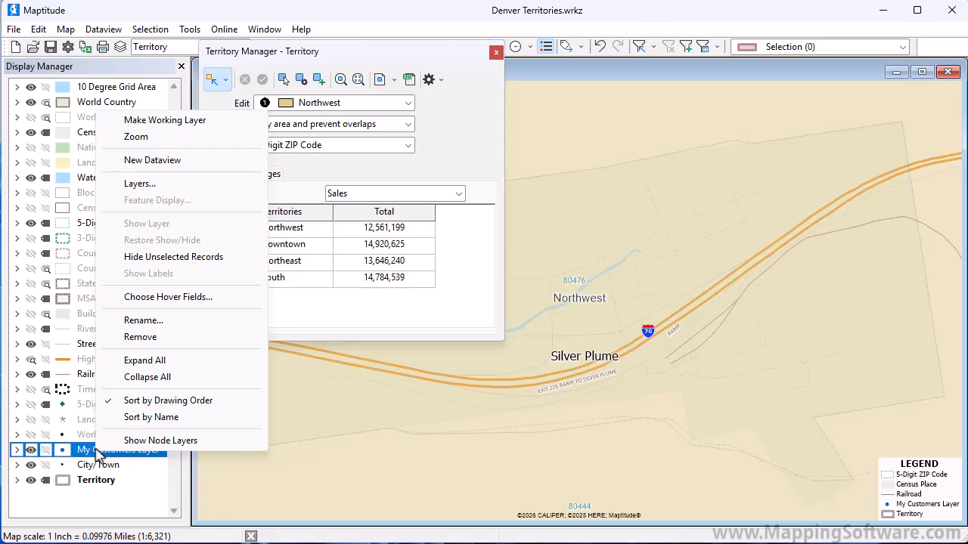
{"action": "left_click", "coordinate": [139, 125]}
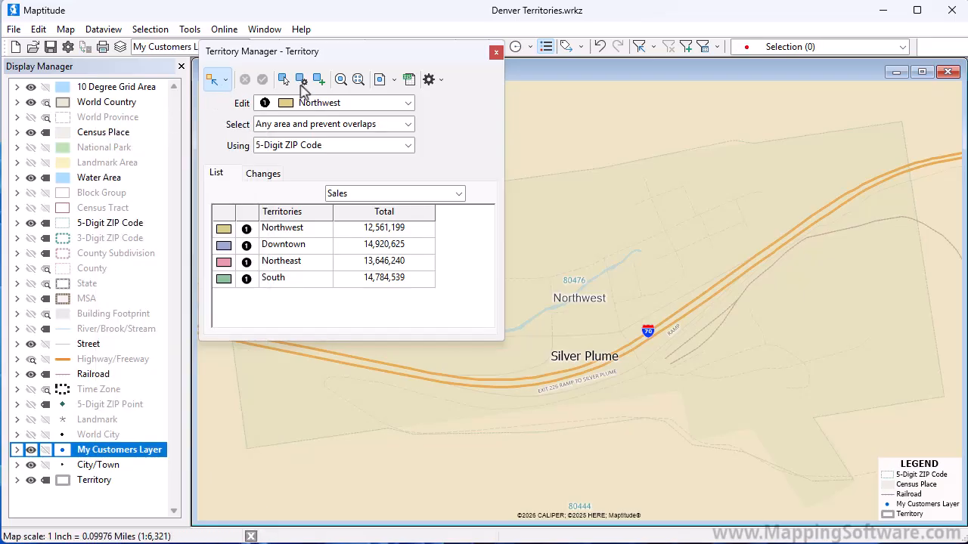
{"action": "left_click_drag", "start_coordinate": [300, 85], "coordinate": [737, 110]}
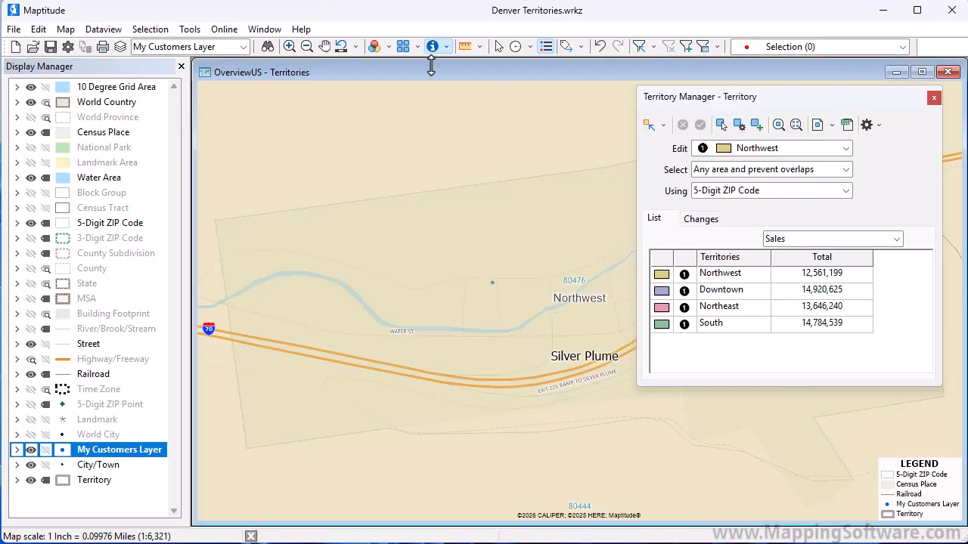
{"action": "left_click", "coordinate": [492, 283]}
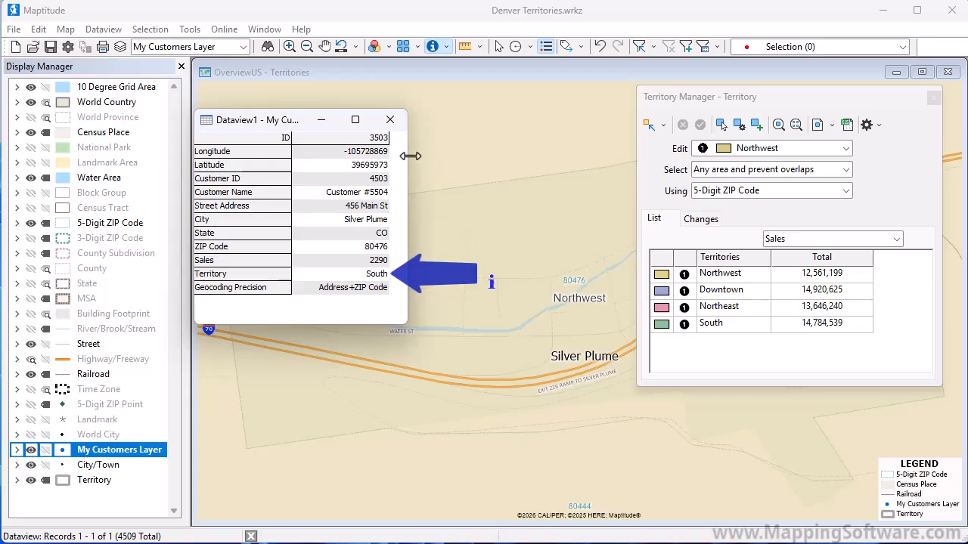
{"action": "left_click", "coordinate": [390, 119]}
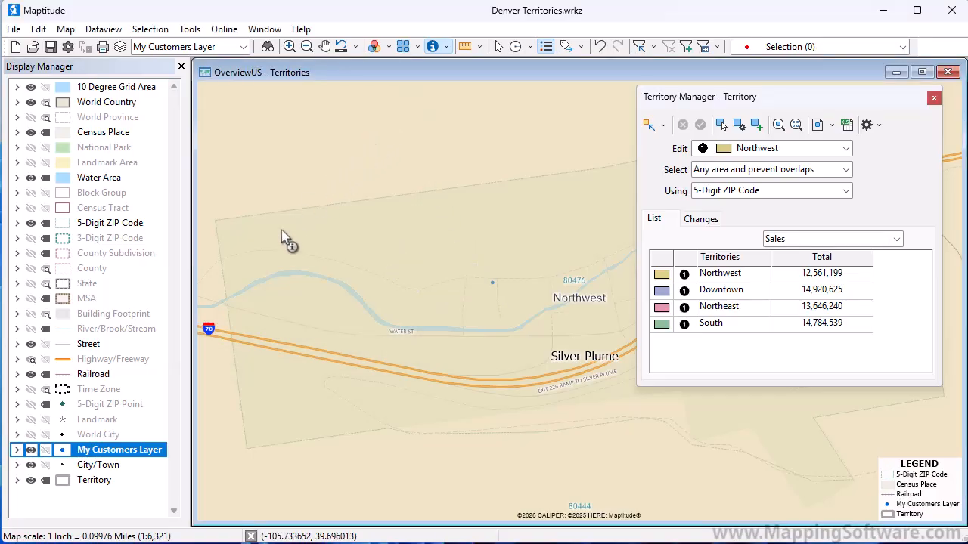
- Open a new dataview of My Customers Layer and enlarge it to show the Territory column
{"action": "right_click", "coordinate": [115, 453]}
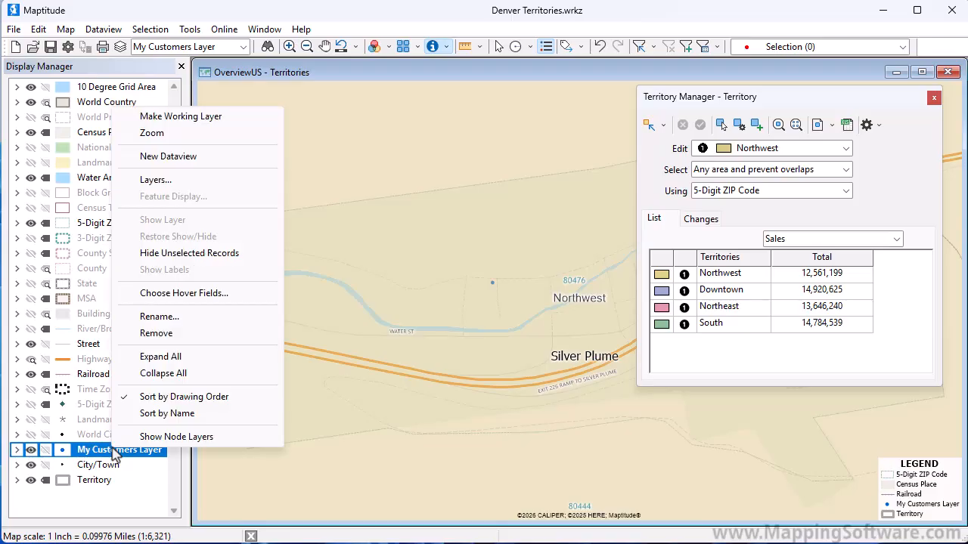
{"action": "left_click", "coordinate": [182, 162]}
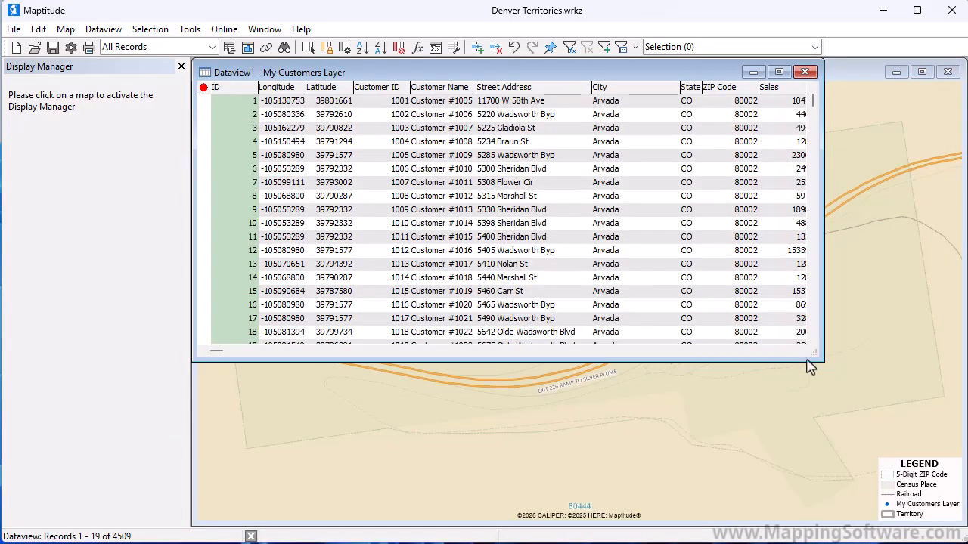
{"action": "left_click_drag", "start_coordinate": [823, 361], "coordinate": [944, 435]}
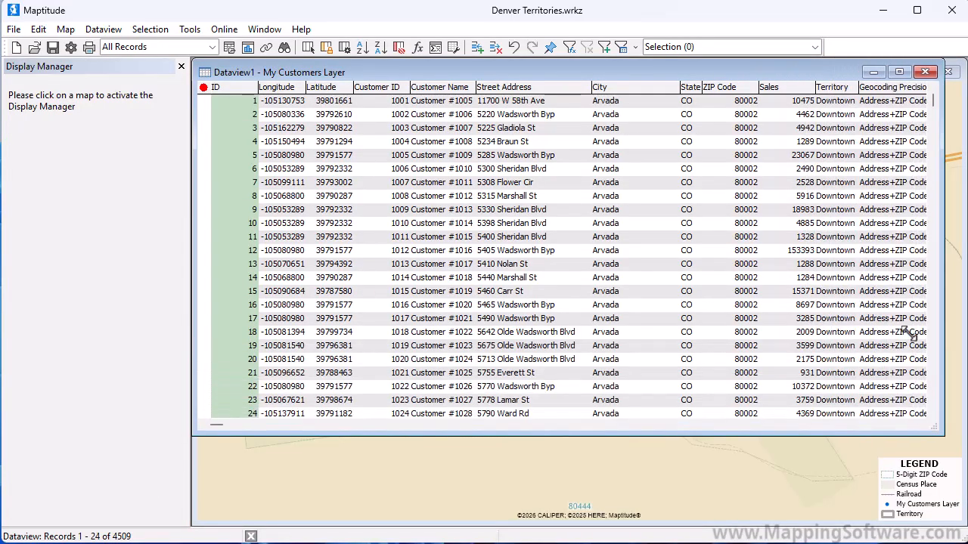
- Fill the customers' Territory column by tagging with the Territory field of the Territory layer, using all features
{"action": "left_click", "coordinate": [831, 87]}
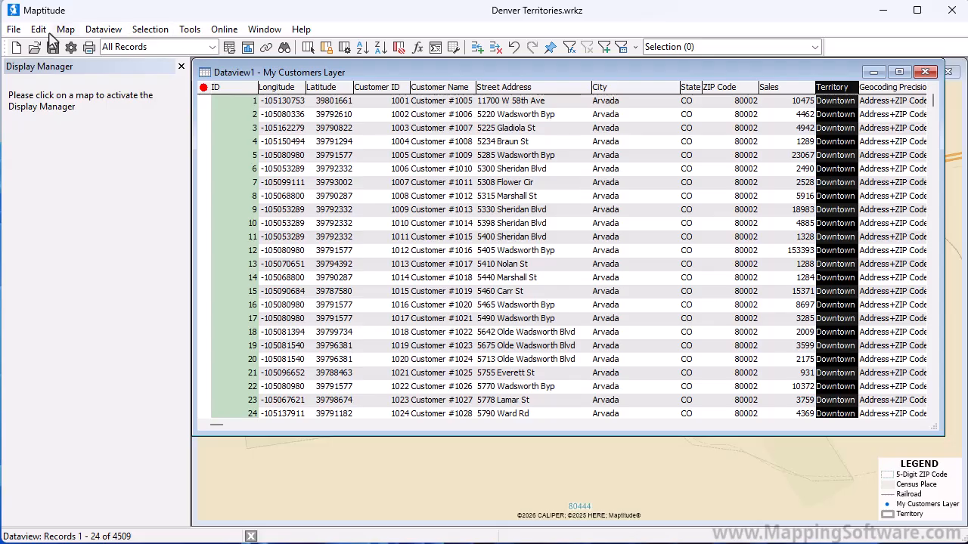
{"action": "left_click", "coordinate": [39, 30]}
{"action": "left_click", "coordinate": [63, 115]}
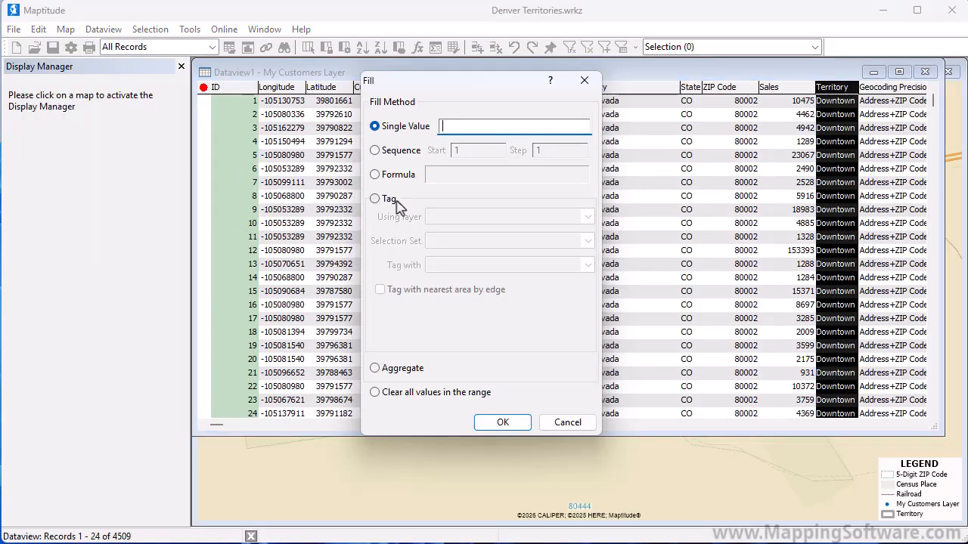
{"action": "left_click", "coordinate": [387, 199]}
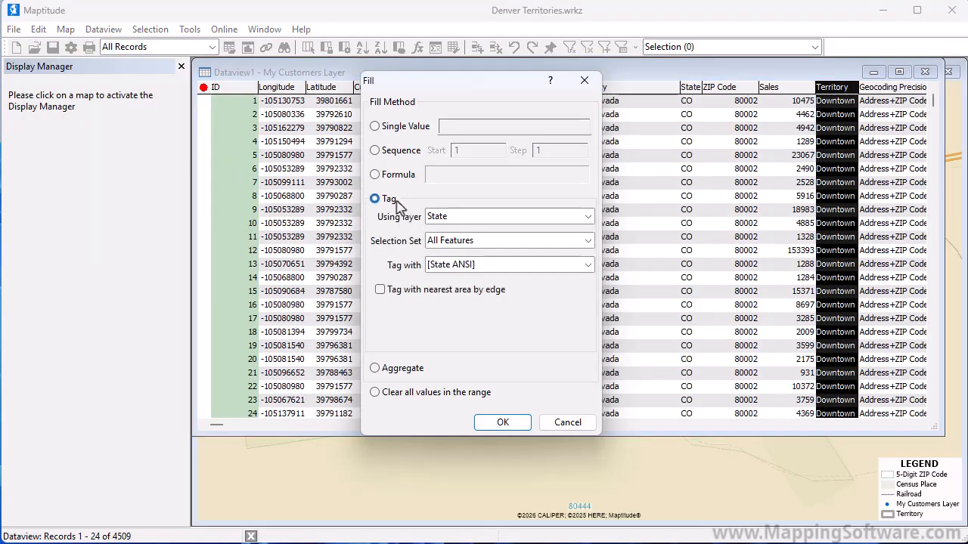
{"action": "left_click", "coordinate": [469, 216]}
{"action": "left_click", "coordinate": [503, 400]}
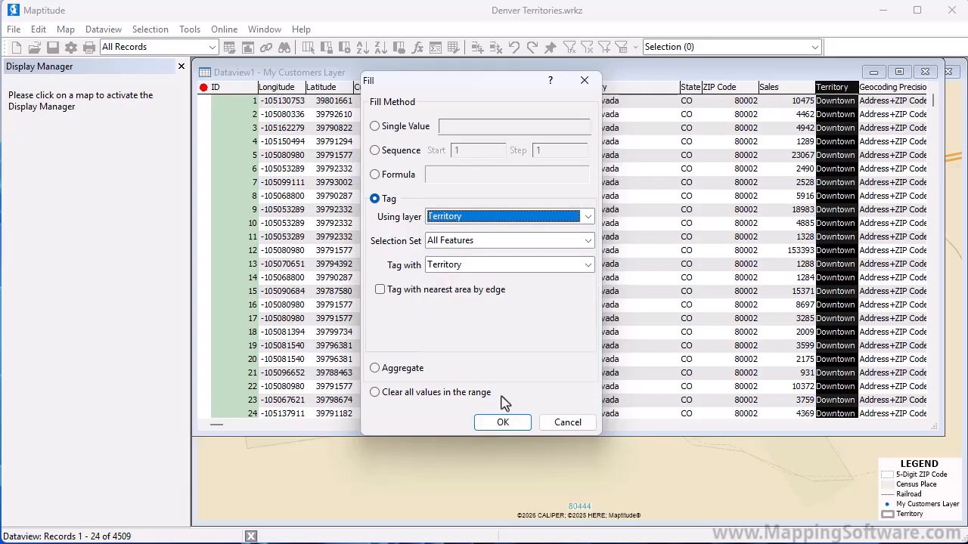
{"action": "left_click", "coordinate": [502, 422]}
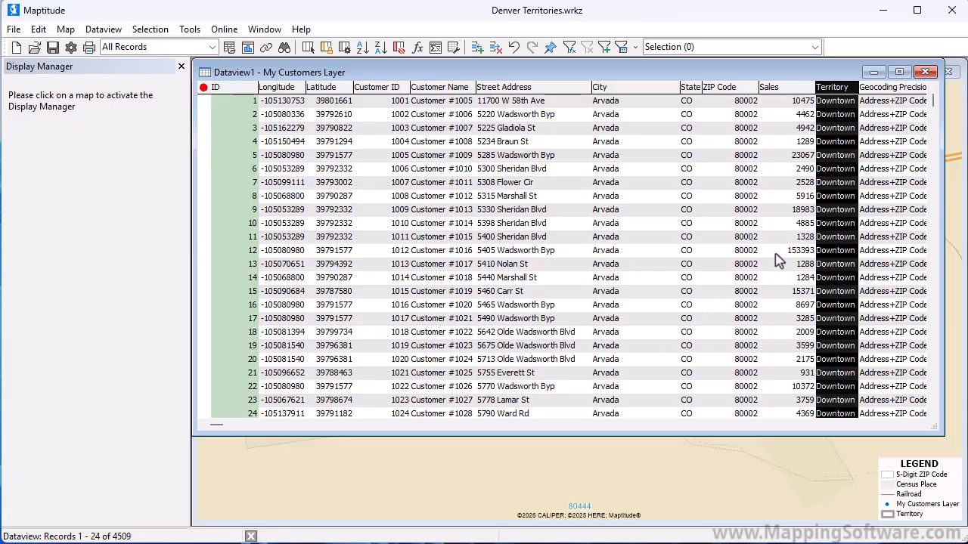
- Close the customer dataview and check the Territory value in the Silver Plume customer's record again
{"action": "left_click", "coordinate": [925, 72]}
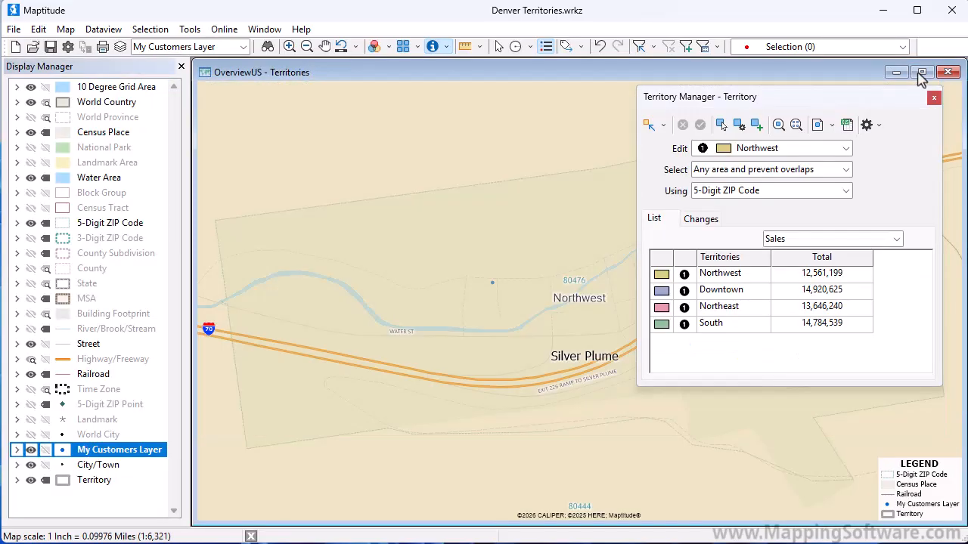
{"action": "left_click", "coordinate": [491, 280]}
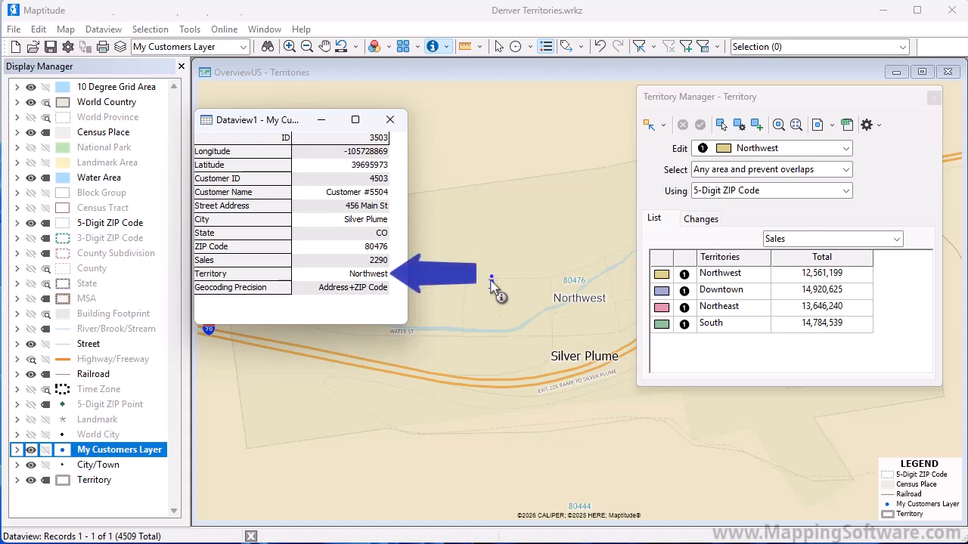
{"action": "left_click", "coordinate": [390, 120]}
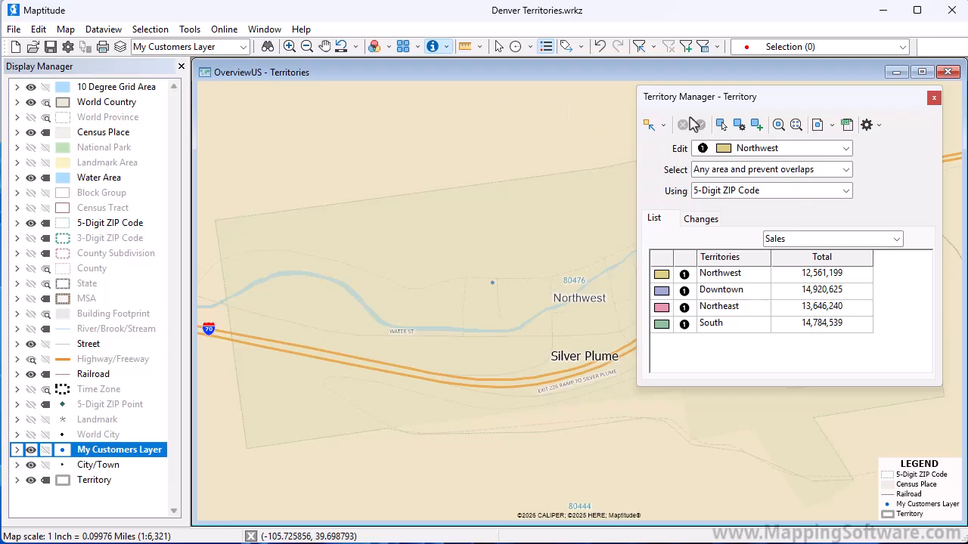
- Export the Downtown, Northeast, Northwest and South territories to the Excel workbook Territory Territories.xlsx in the Data folder
{"action": "left_click", "coordinate": [847, 125]}
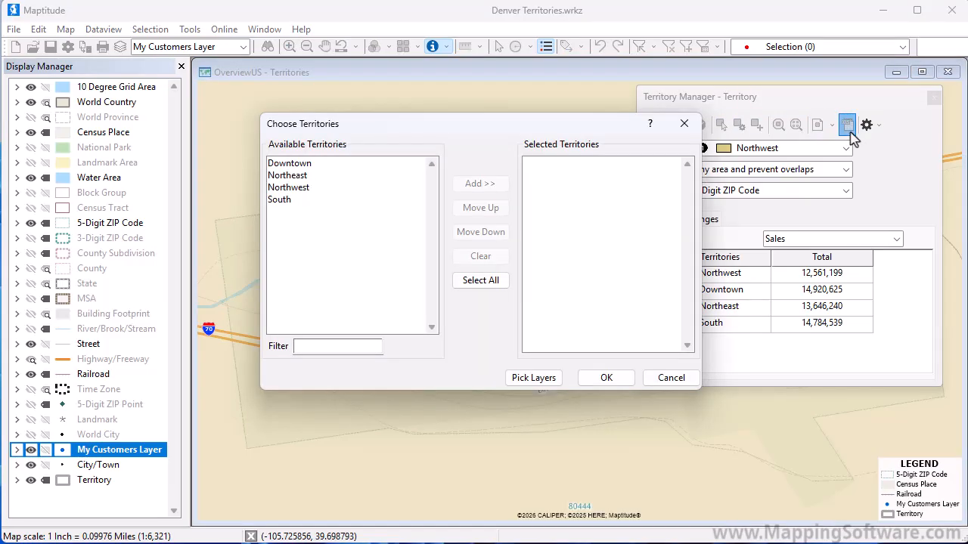
{"action": "left_click_drag", "start_coordinate": [304, 162], "coordinate": [304, 219]}
{"action": "left_click", "coordinate": [478, 185]}
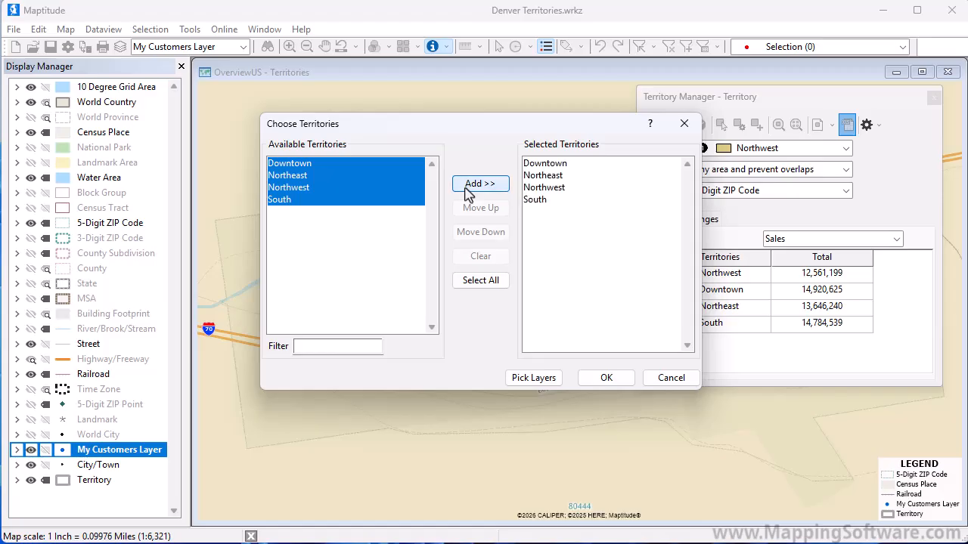
{"action": "left_click", "coordinate": [614, 377]}
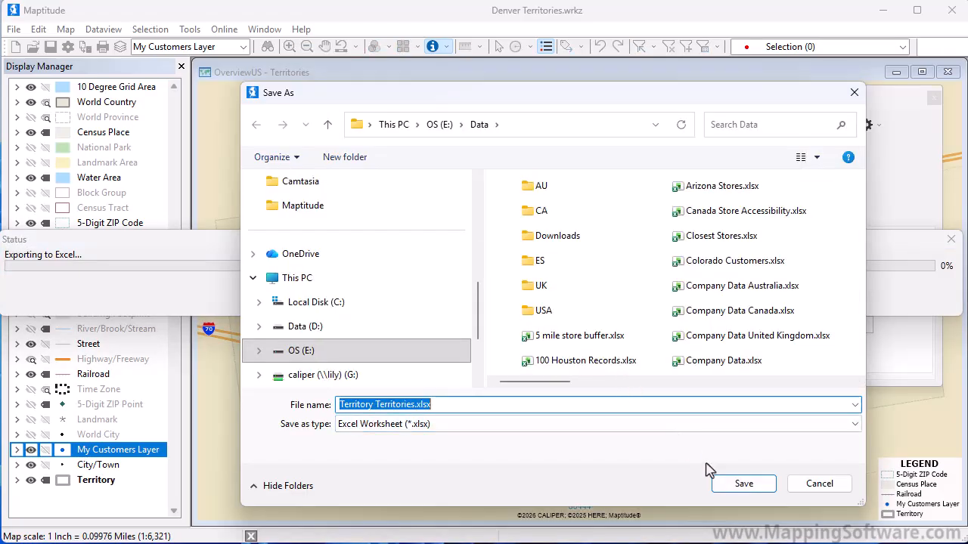
{"action": "left_click", "coordinate": [718, 484]}
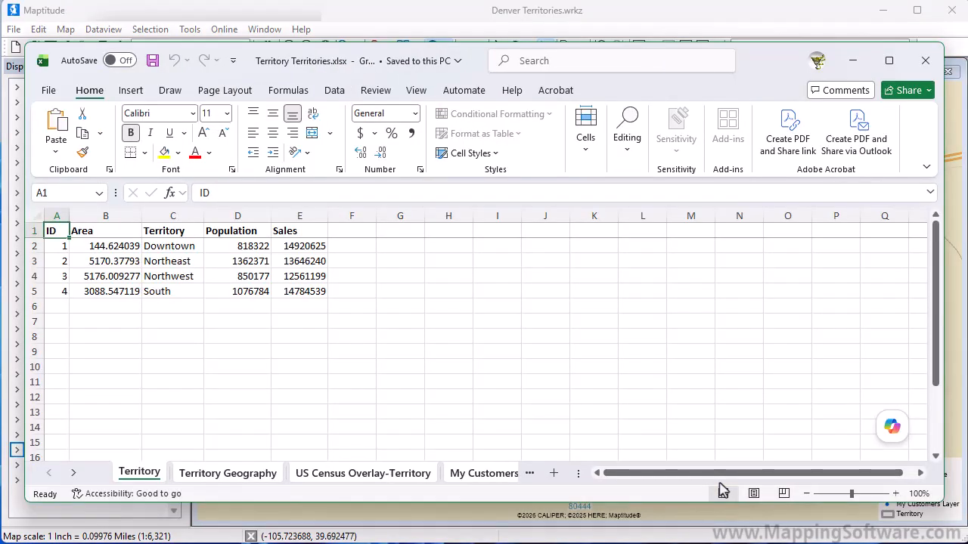
- Review the Territory Geography, US Census Overlay-Territory and My Customers Layer sheets of the exported workbook
{"action": "left_click", "coordinate": [243, 474]}
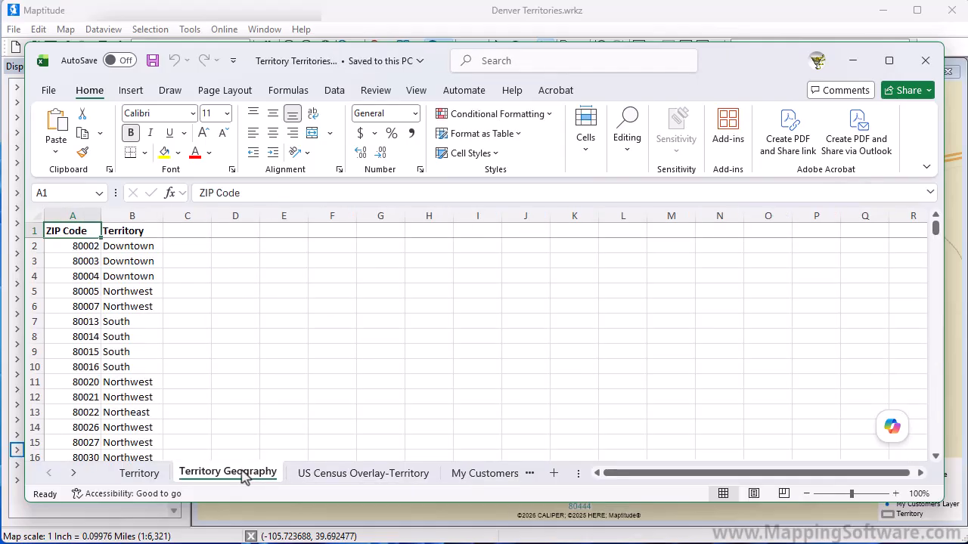
{"action": "left_click", "coordinate": [343, 474]}
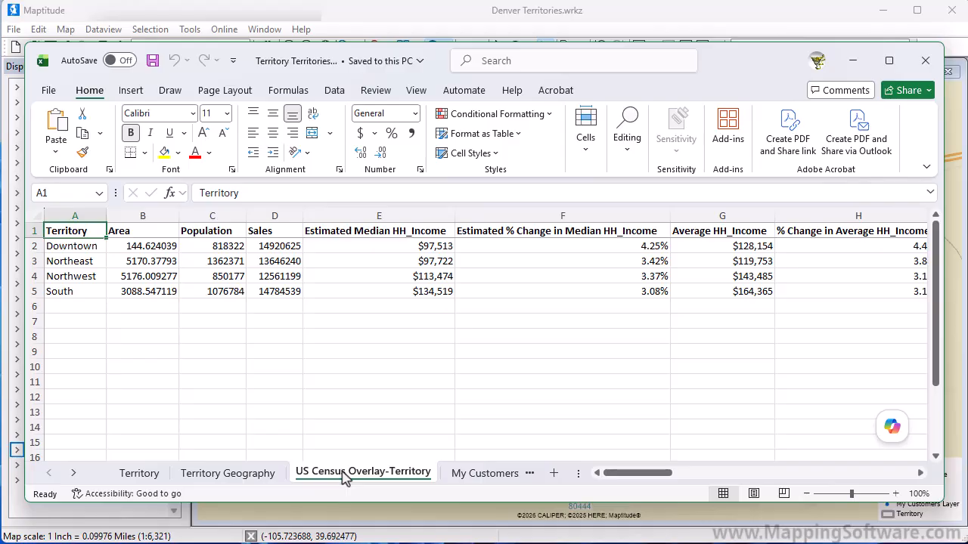
{"action": "left_click", "coordinate": [467, 474]}
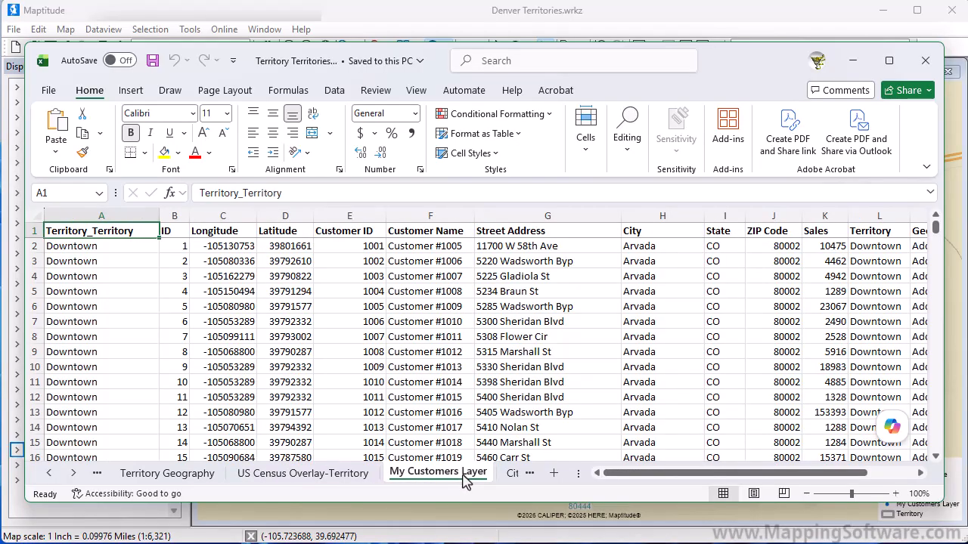